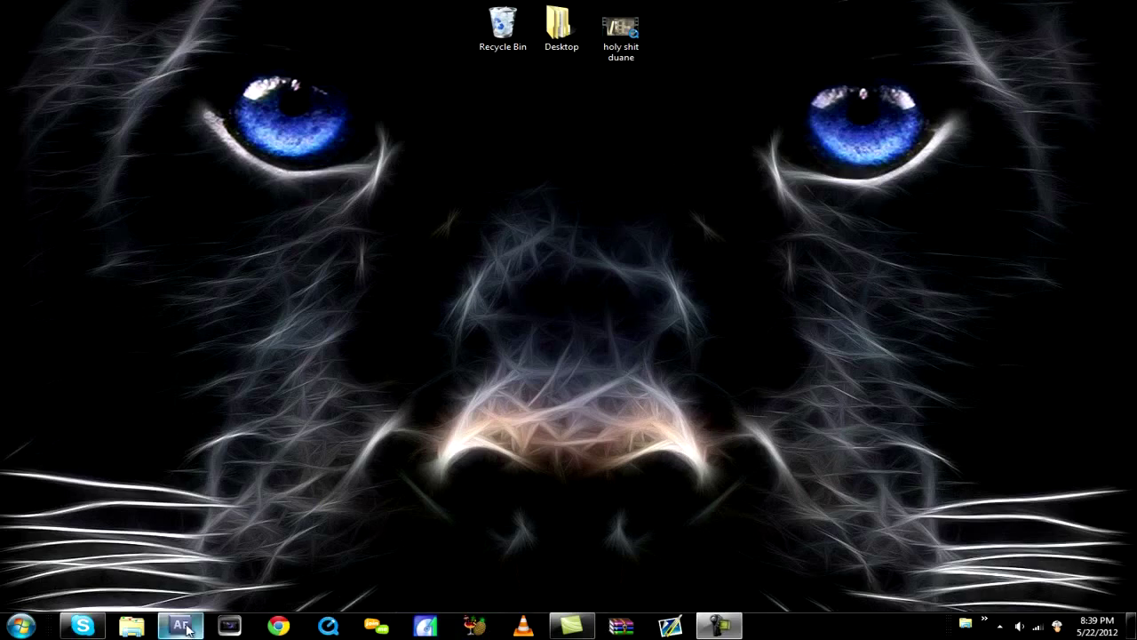
# Step: Launch the Chrome web browser from the taskbar
pyautogui.click(296, 626)
# Step: Open the uploaded Vizo OCE video from YouTube's Video Manager
pyautogui.click(157, 52)
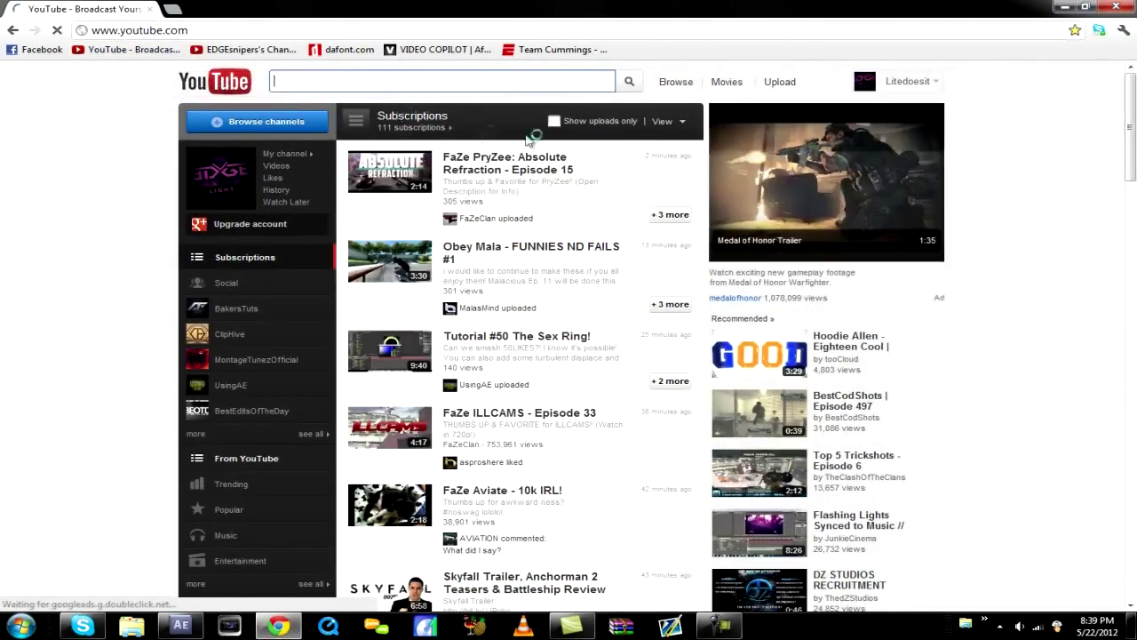
pyautogui.click(893, 87)
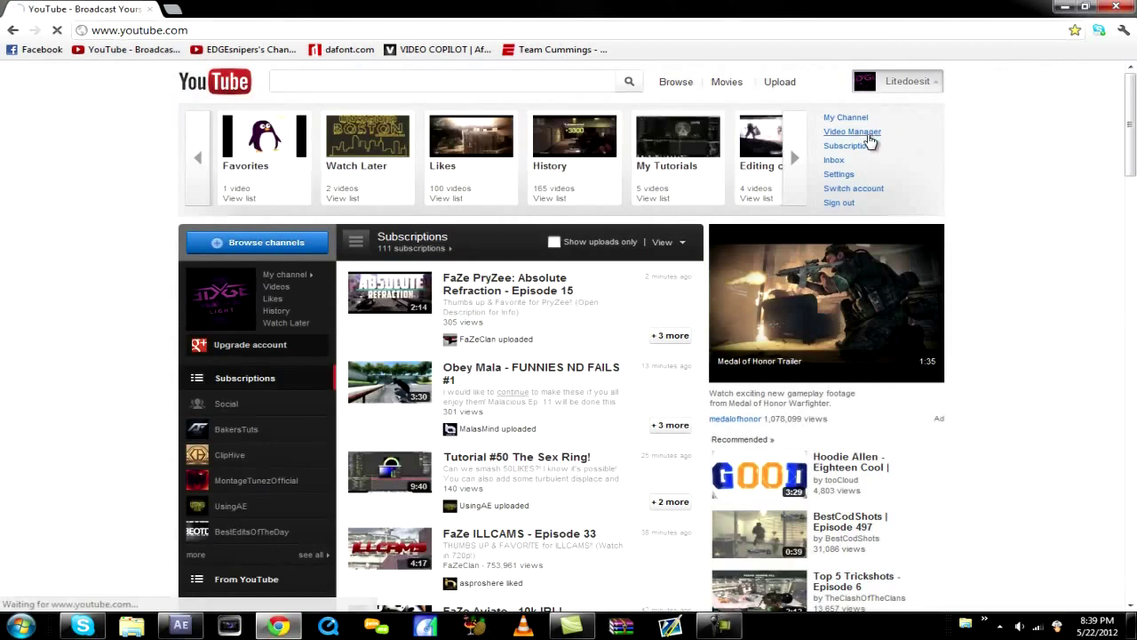
pyautogui.click(853, 133)
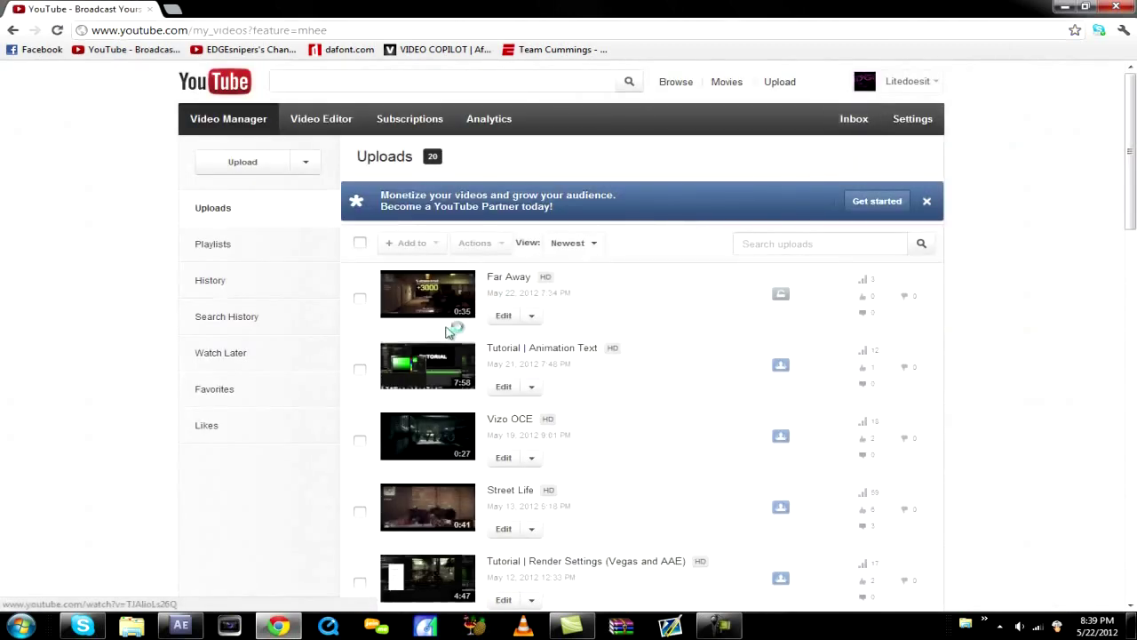
pyautogui.click(453, 426)
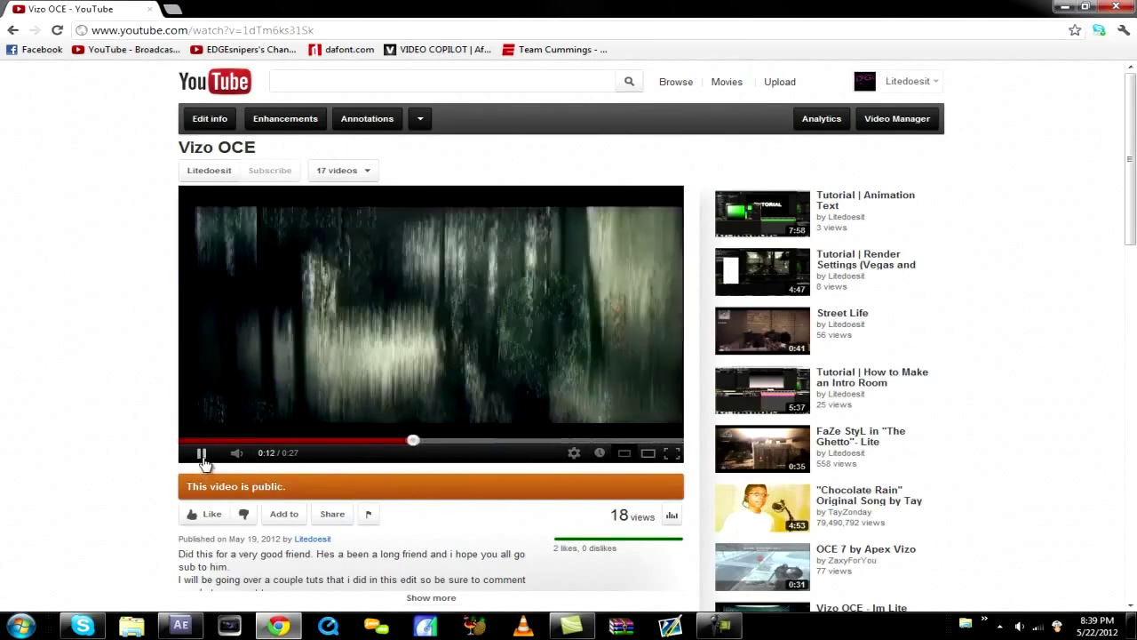
# Step: Pause, resume and scrub the video back to 0:12, then close Chrome
pyautogui.click(200, 452)
pyautogui.click(200, 452)
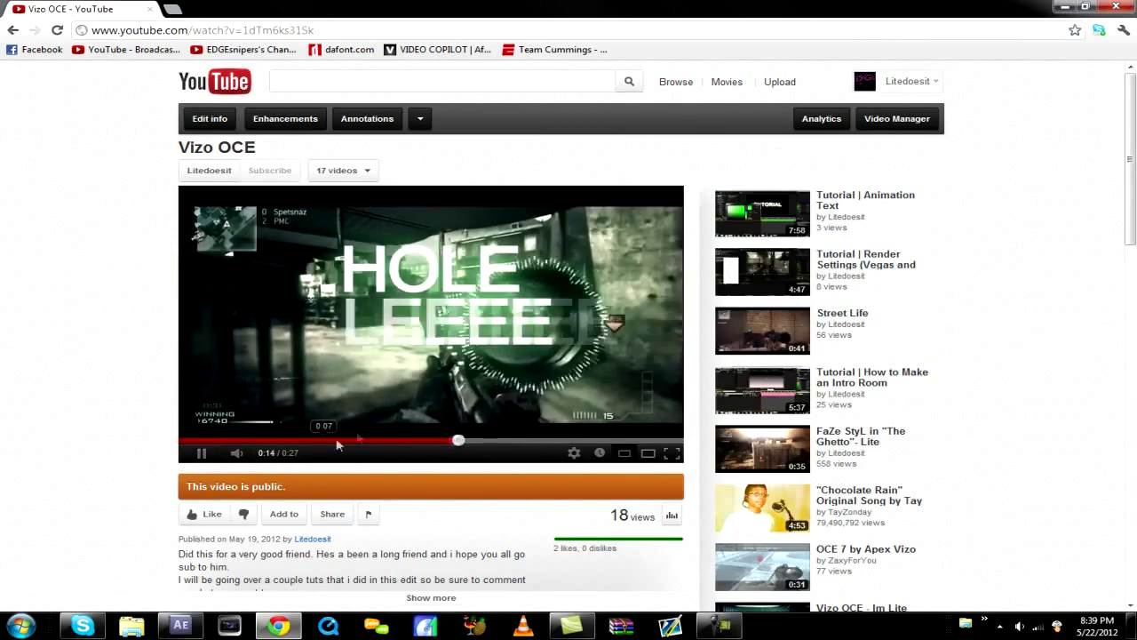
pyautogui.click(208, 457)
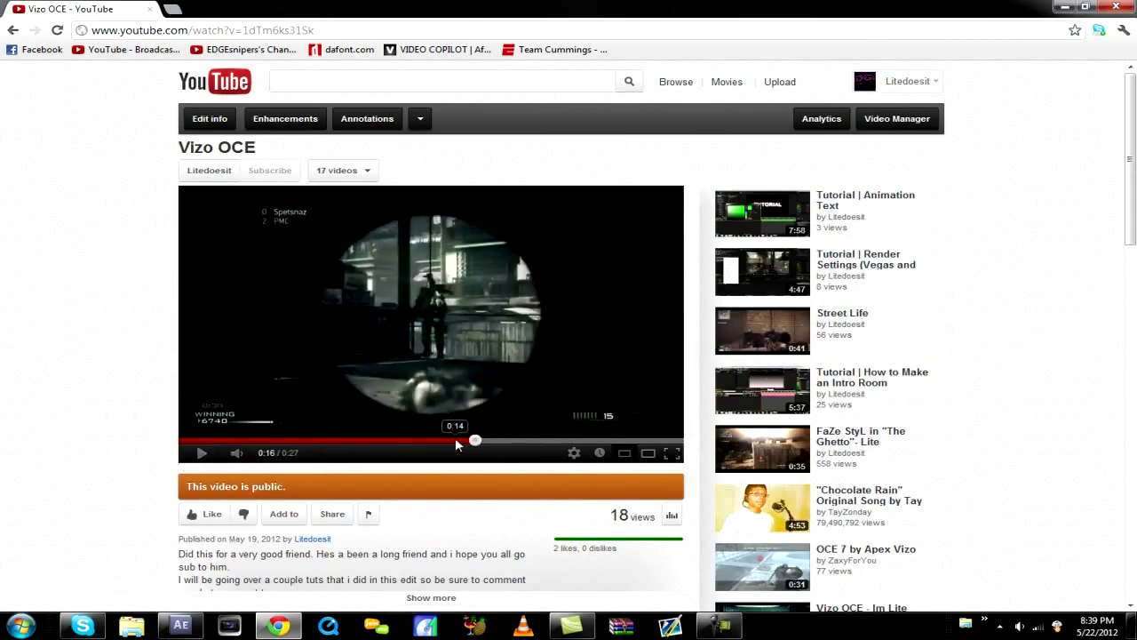
pyautogui.moveTo(455, 444)
pyautogui.mouseDown()
pyautogui.moveTo(406, 444)
pyautogui.moveTo(447, 447)
pyautogui.mouseUp()
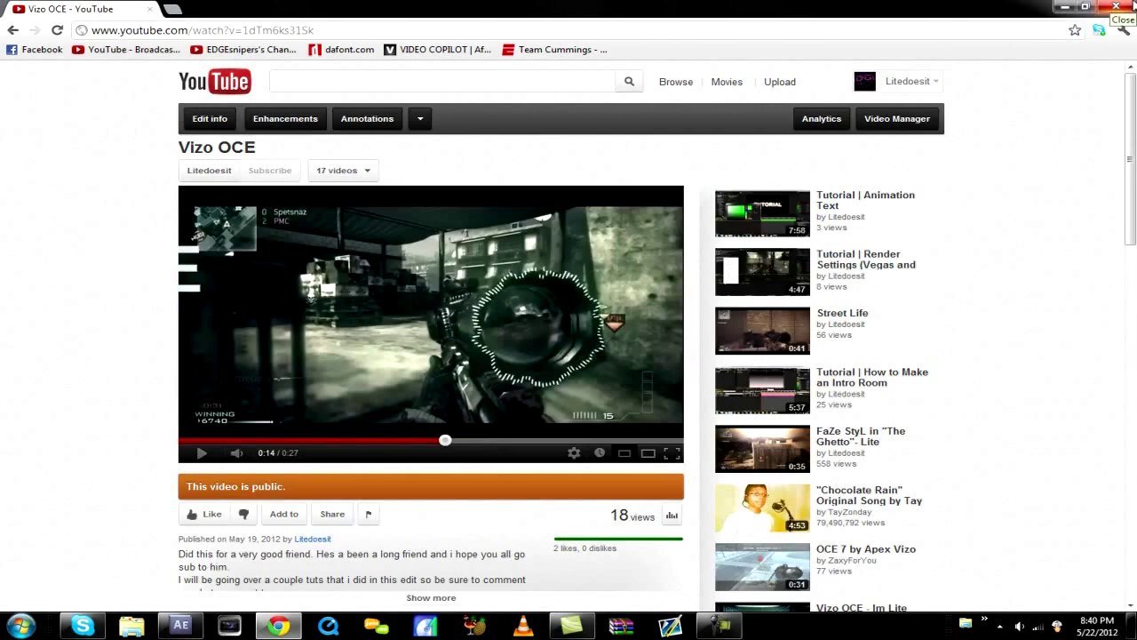
pyautogui.click(1116, 6)
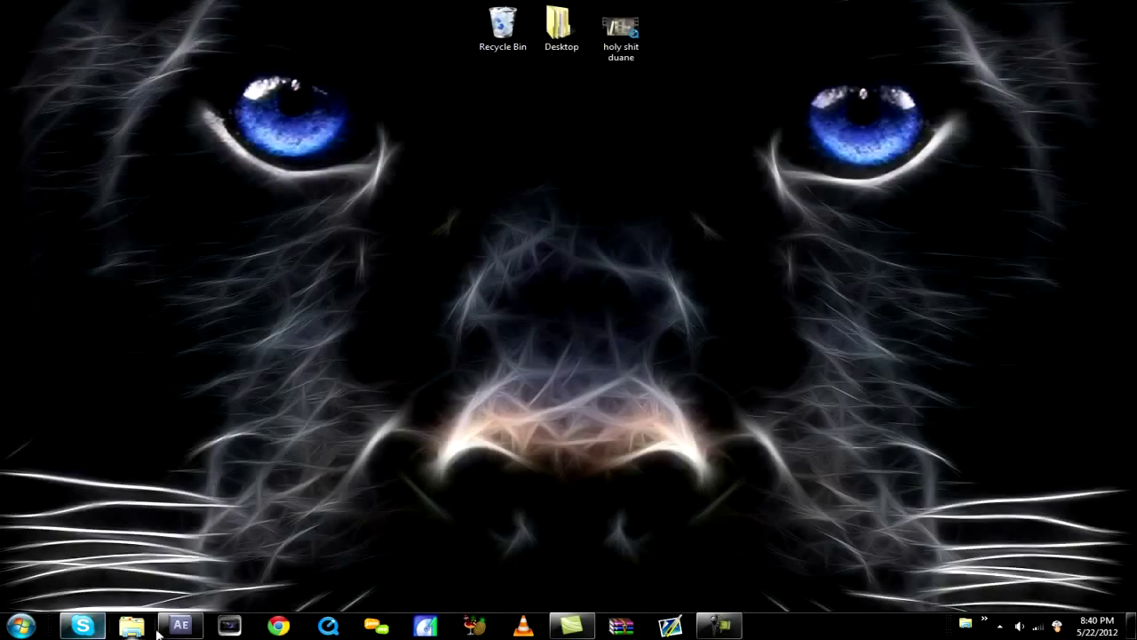
# Step: Restore After Effects and run one RAM preview of the IM LITE animation
pyautogui.click(180, 625)
pyautogui.click(181, 624)
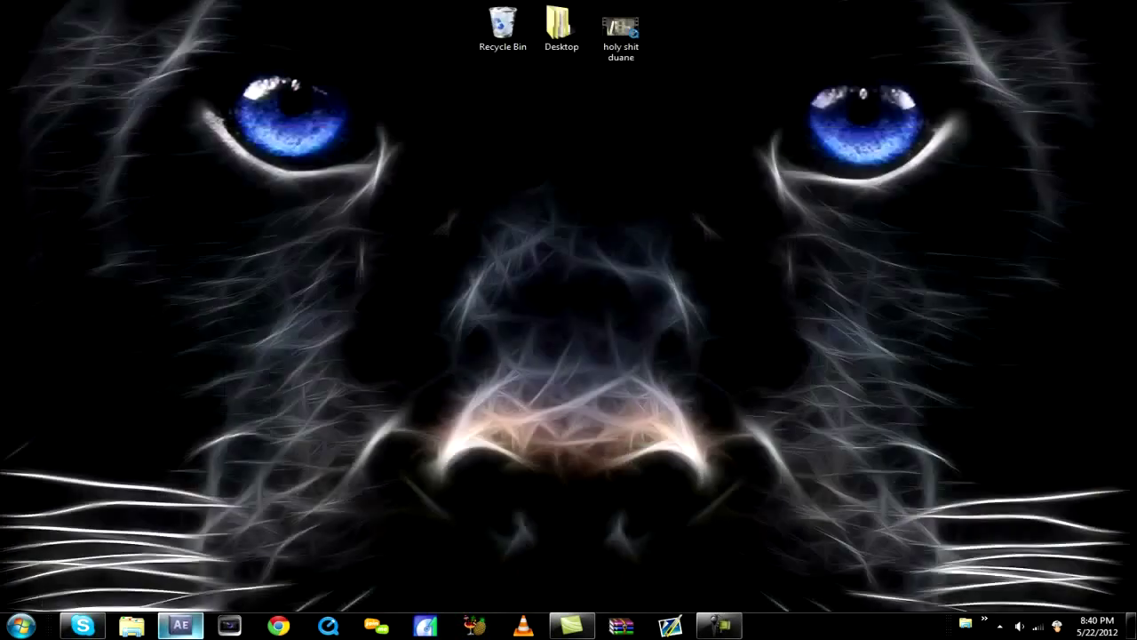
pyautogui.click(180, 625)
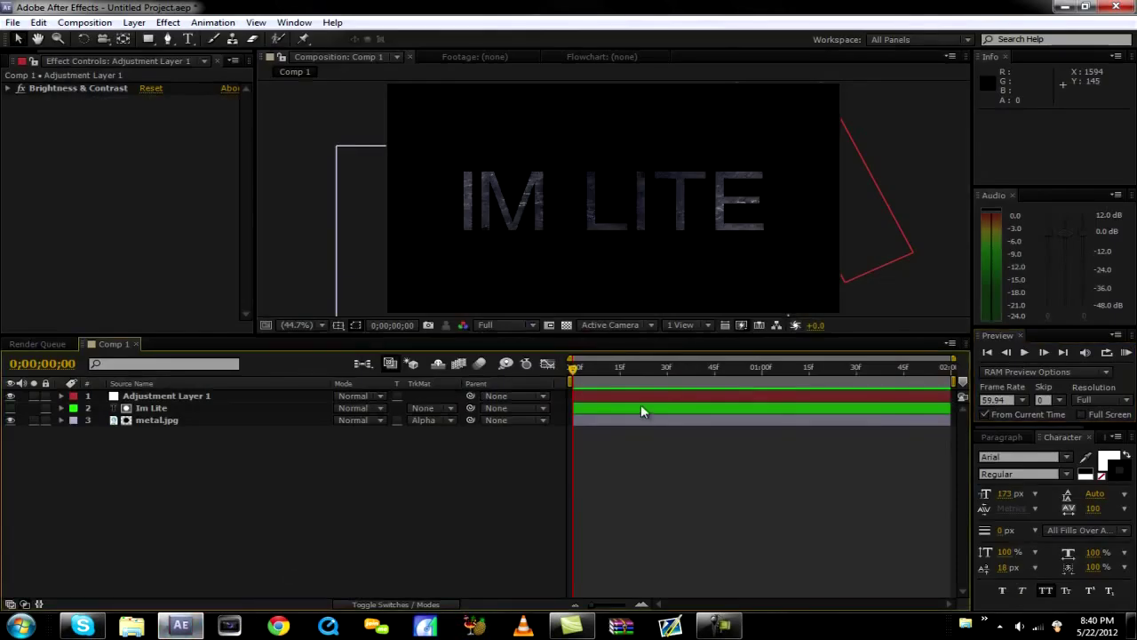
pyautogui.click(1127, 352)
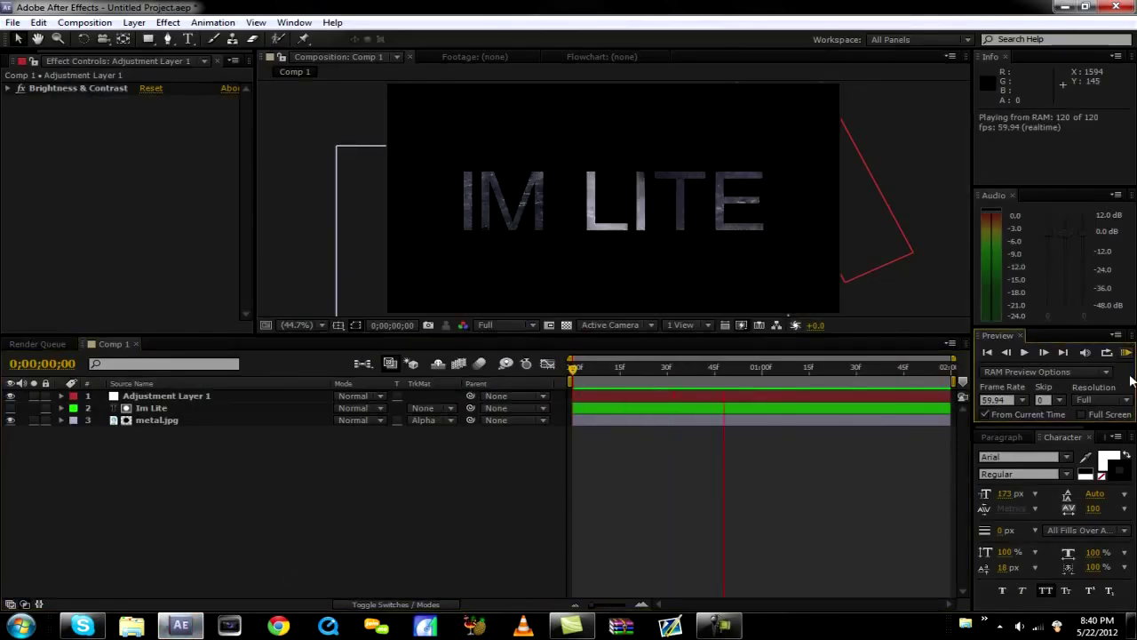
pyautogui.click(711, 521)
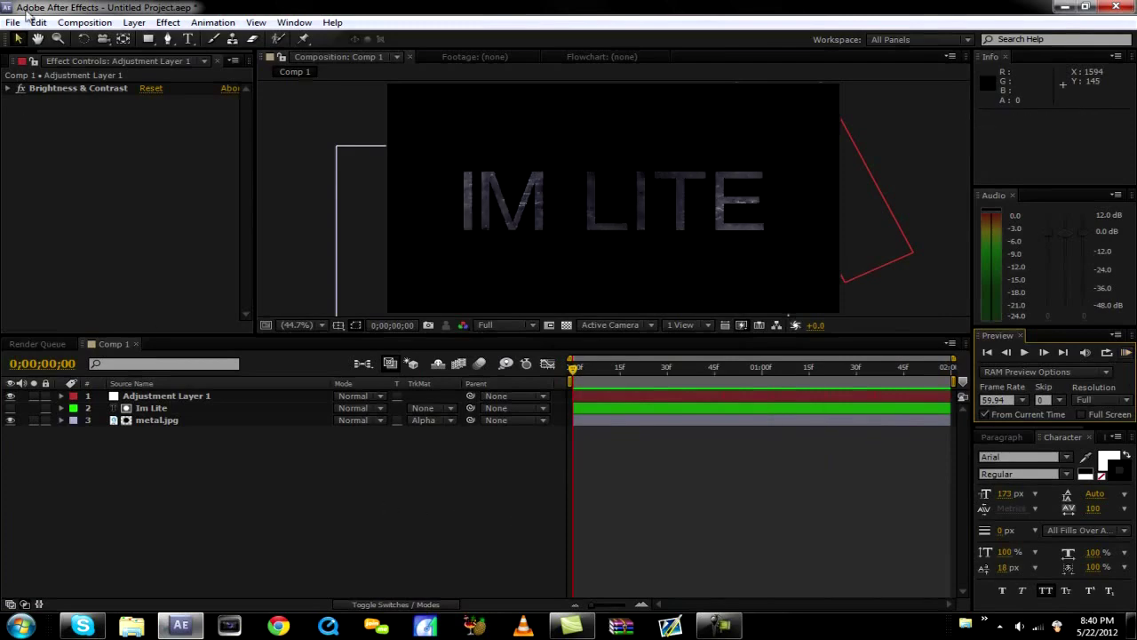
pyautogui.click(87, 24)
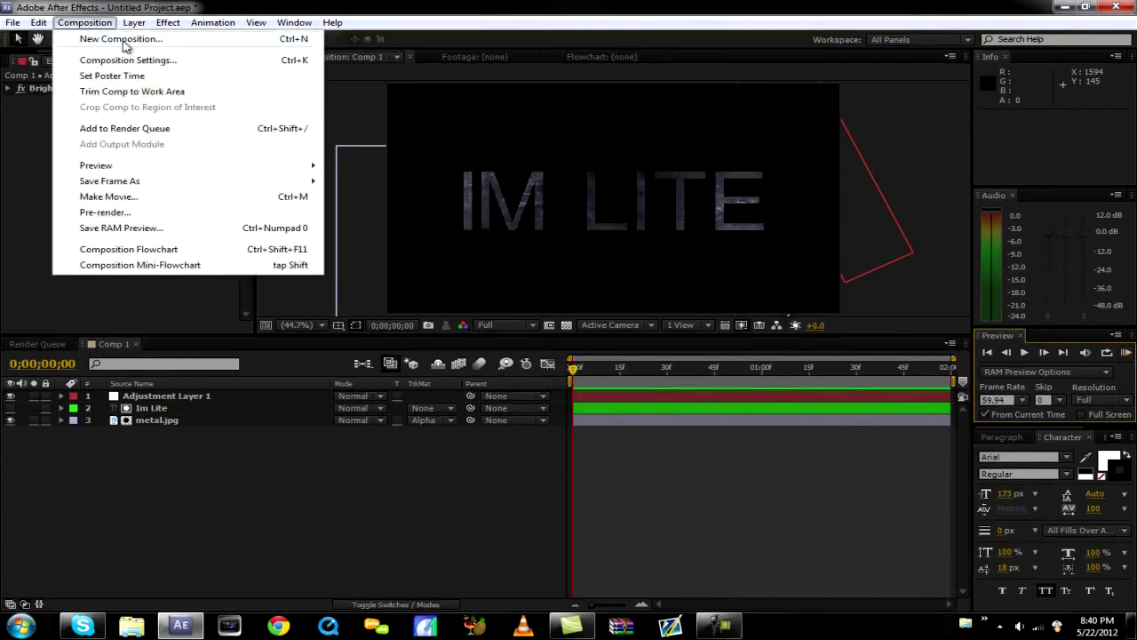
# Step: Create a new 3-second composition, Comp 2
pyautogui.click(124, 40)
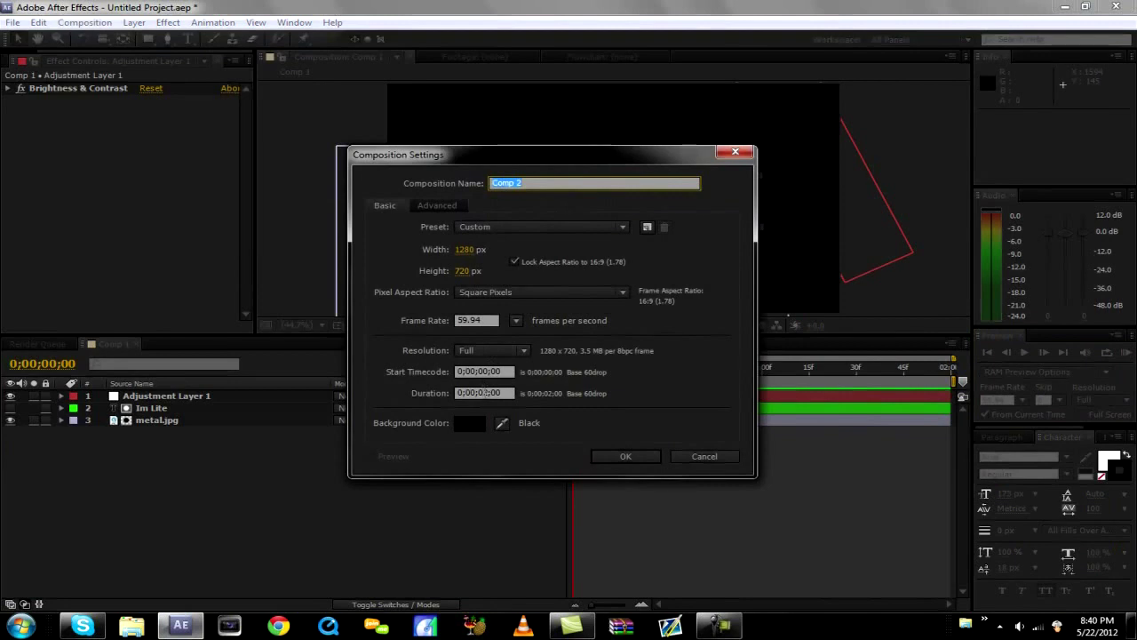
pyautogui.click(487, 396)
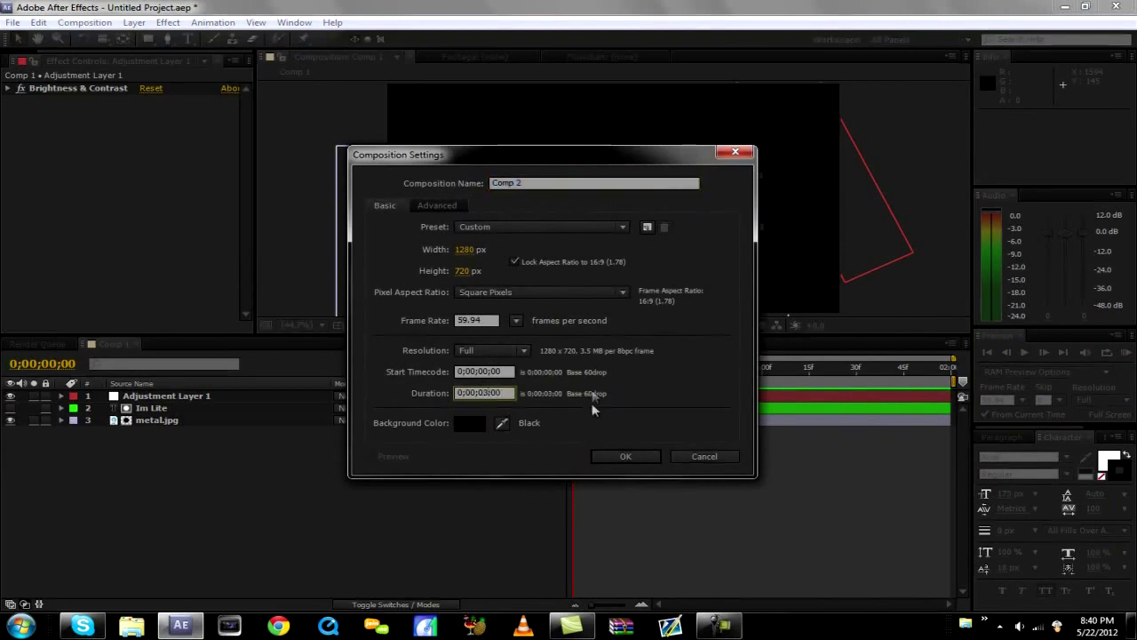
pyautogui.click(596, 455)
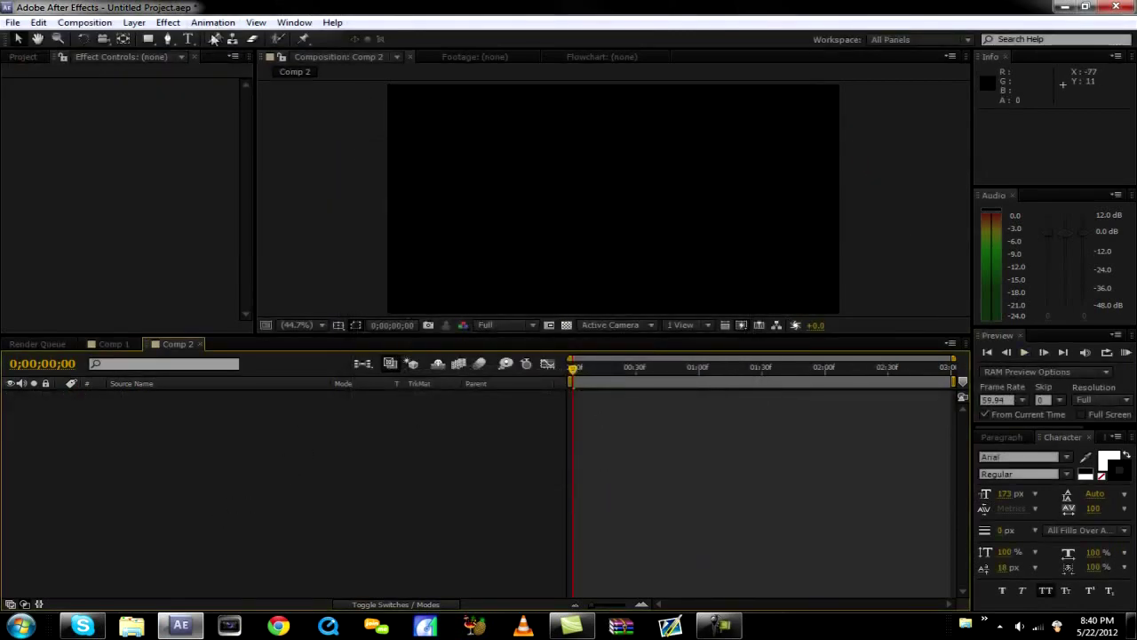
# Step: Add an 'IM LITE' text layer and move it left and down
pyautogui.click(188, 38)
pyautogui.click(546, 211)
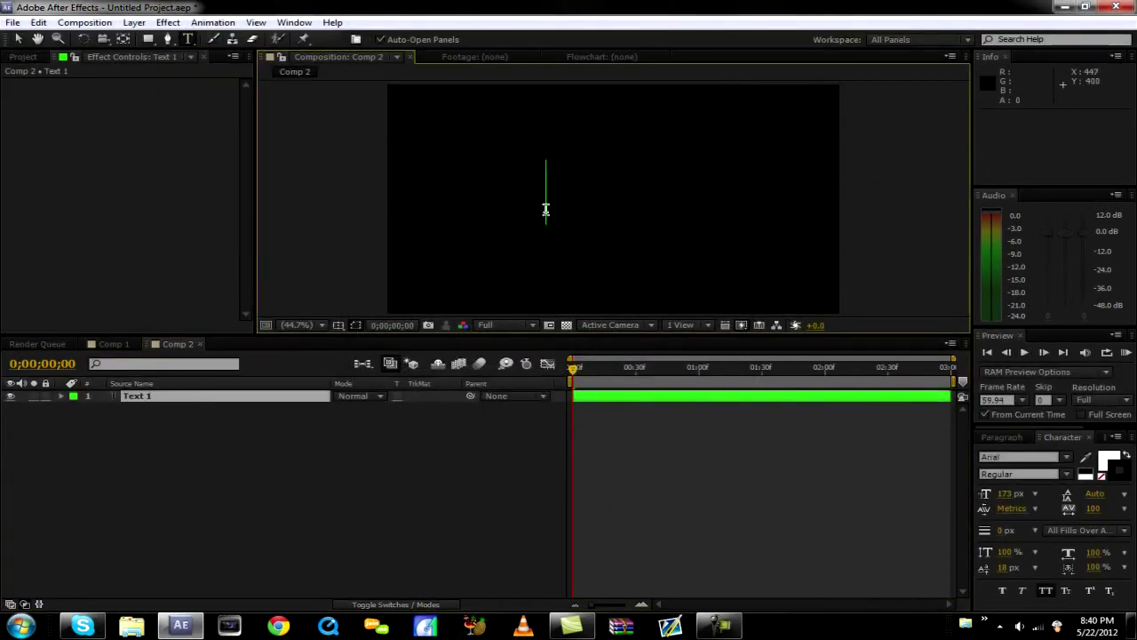
pyautogui.write('IM LITE')
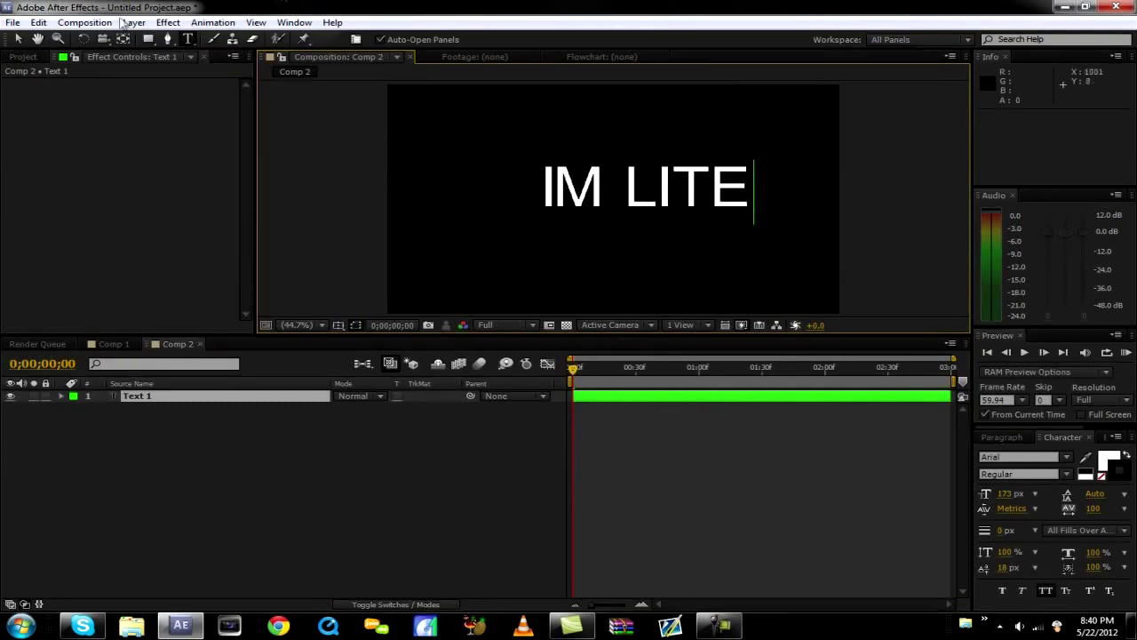
pyautogui.click(16, 39)
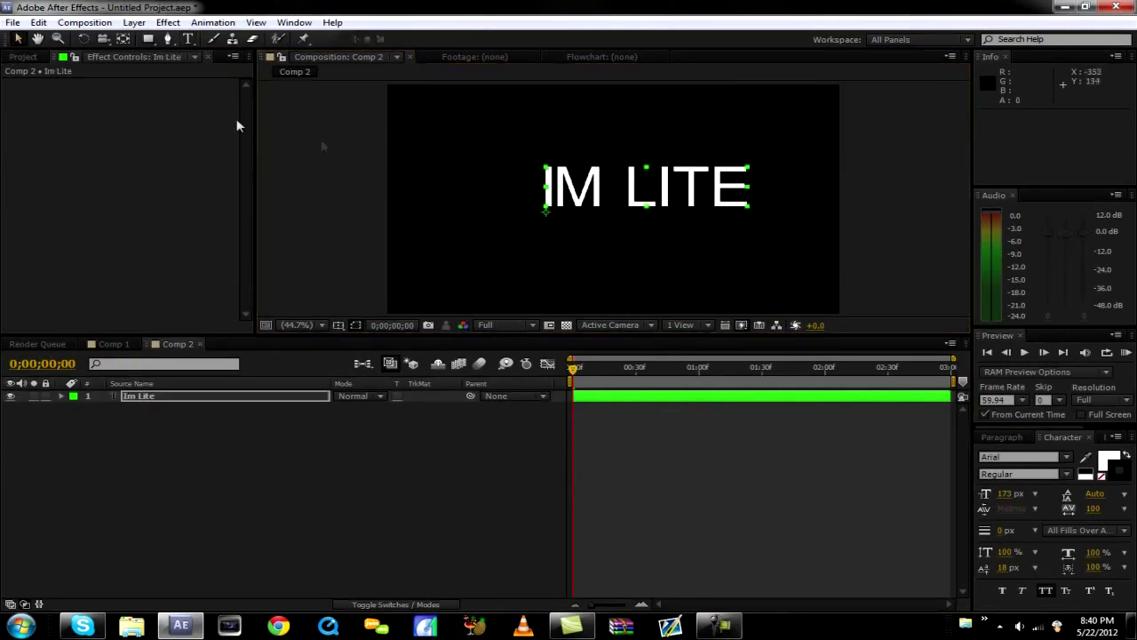
pyautogui.moveTo(631, 188); pyautogui.dragTo(582, 196)
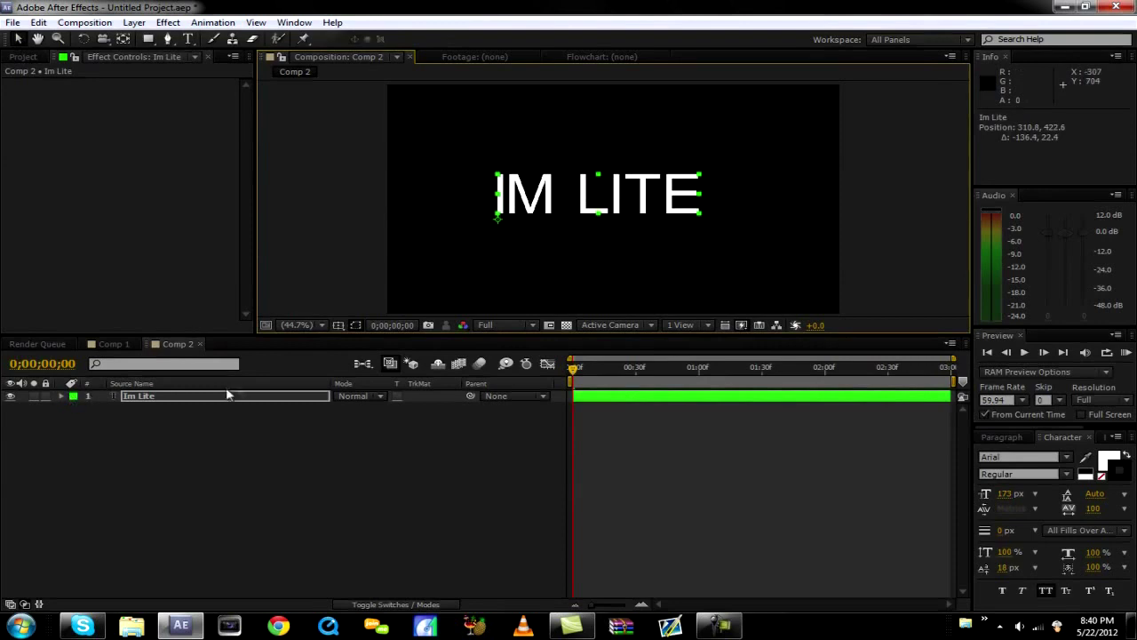
# Step: Scale the text to 134% and center it within the title/action safe margins
pyautogui.press('s')
pyautogui.moveTo(364, 409); pyautogui.dragTo(391, 410)
pyautogui.moveTo(622, 191); pyautogui.dragTo(606, 205)
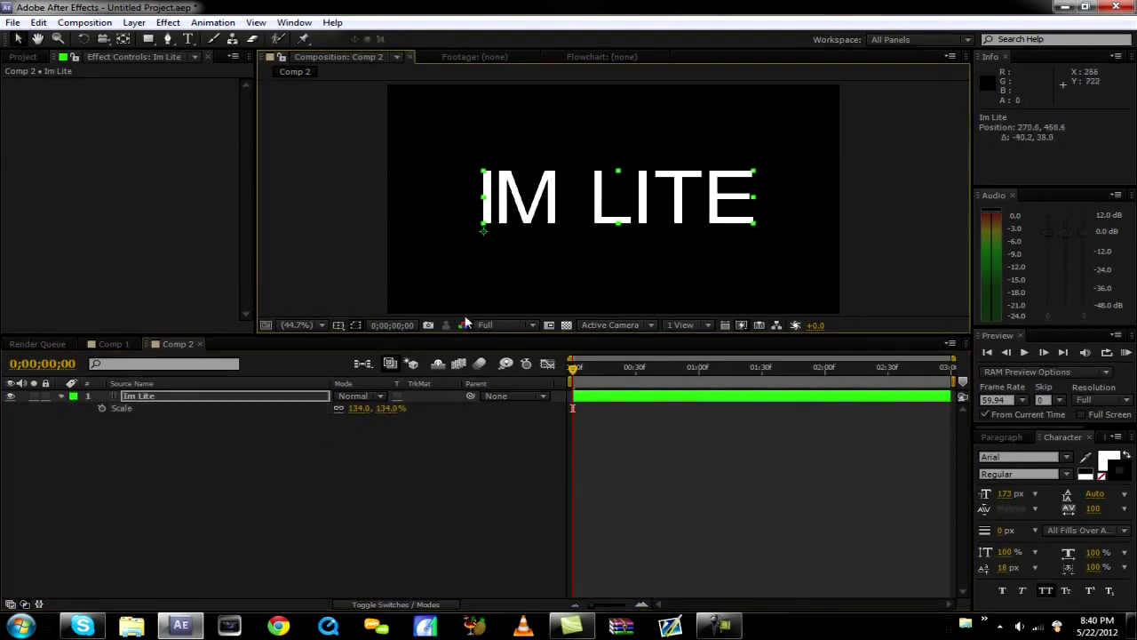
pyautogui.click(342, 325)
pyautogui.click(384, 338)
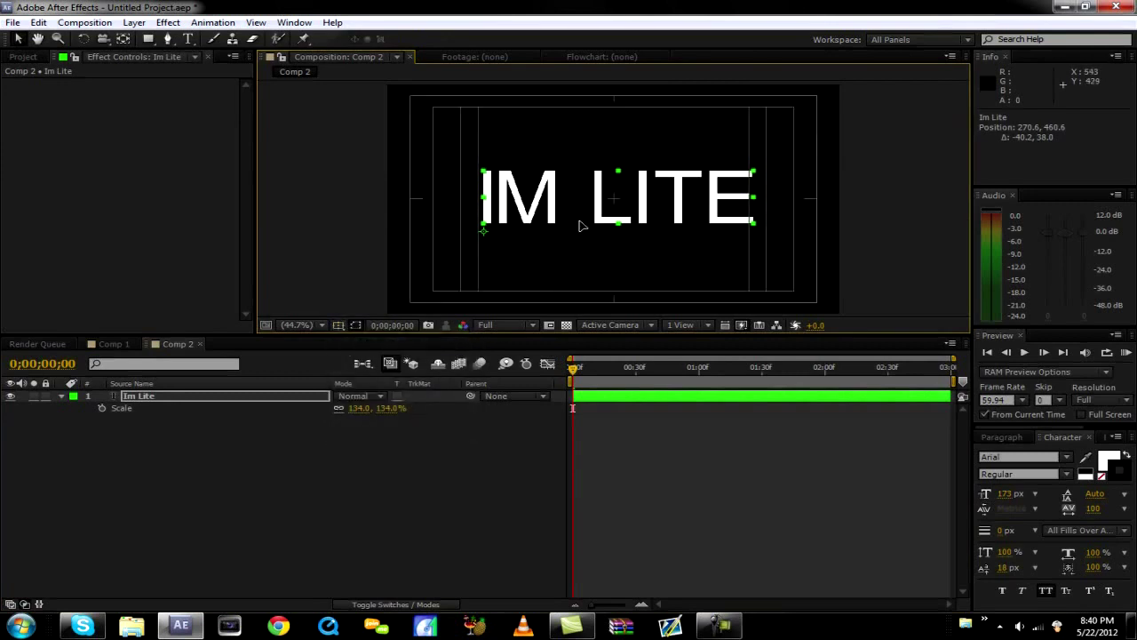
pyautogui.moveTo(581, 221); pyautogui.dragTo(577, 231)
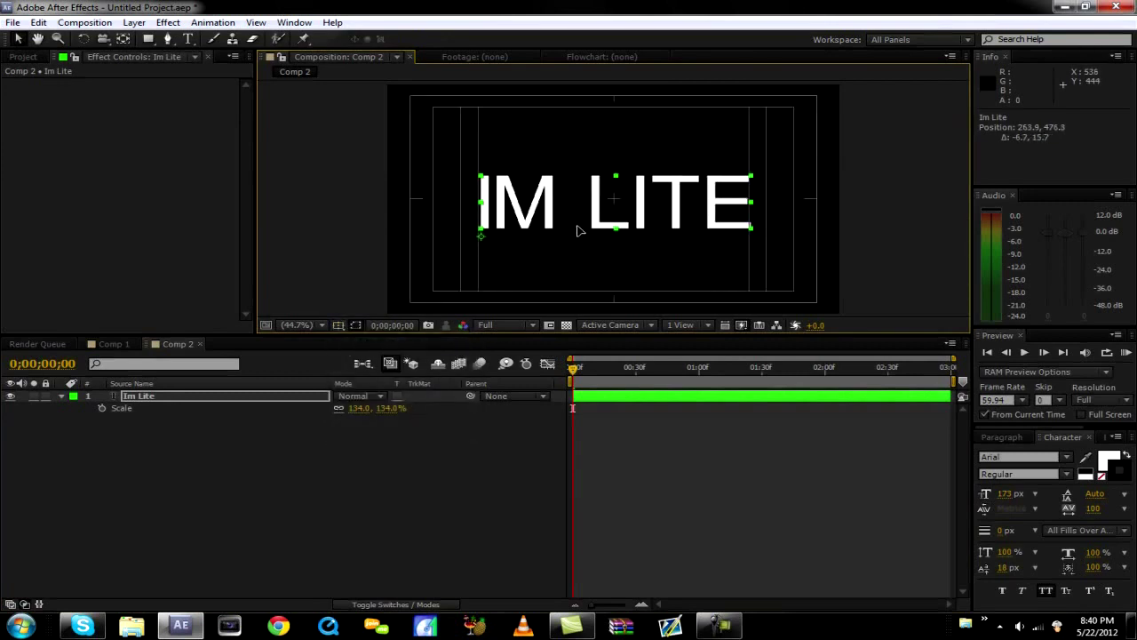
# Step: Turn off the title/action safe guides and collapse the Im Lite layer's properties
pyautogui.click(311, 435)
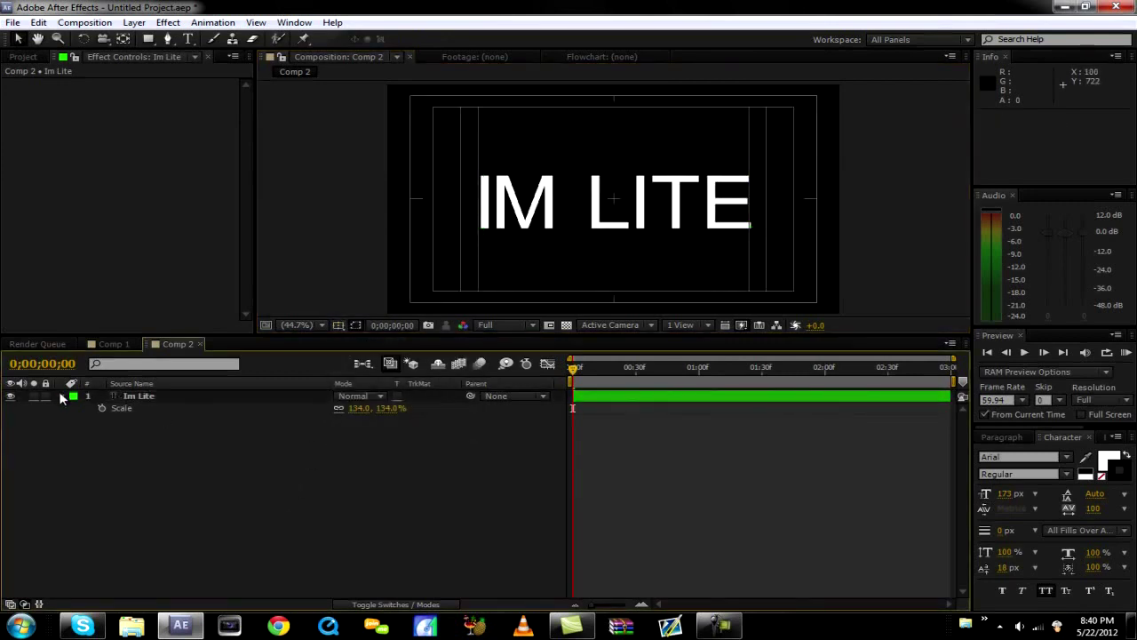
pyautogui.click(61, 396)
pyautogui.click(60, 396)
pyautogui.click(173, 398)
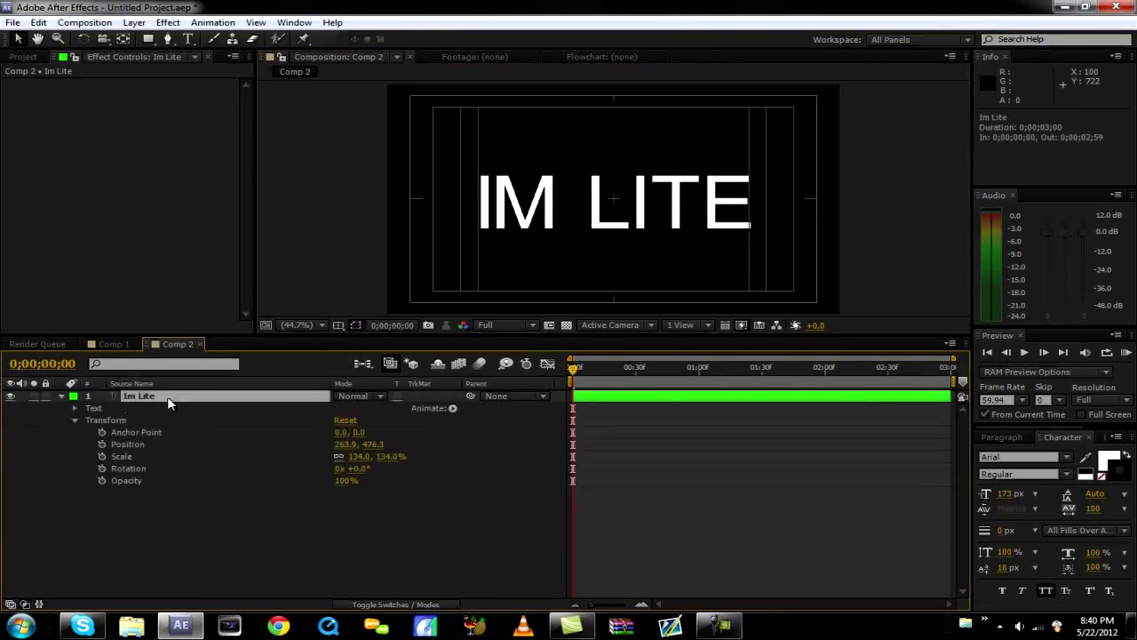
pyautogui.click(339, 324)
pyautogui.click(382, 339)
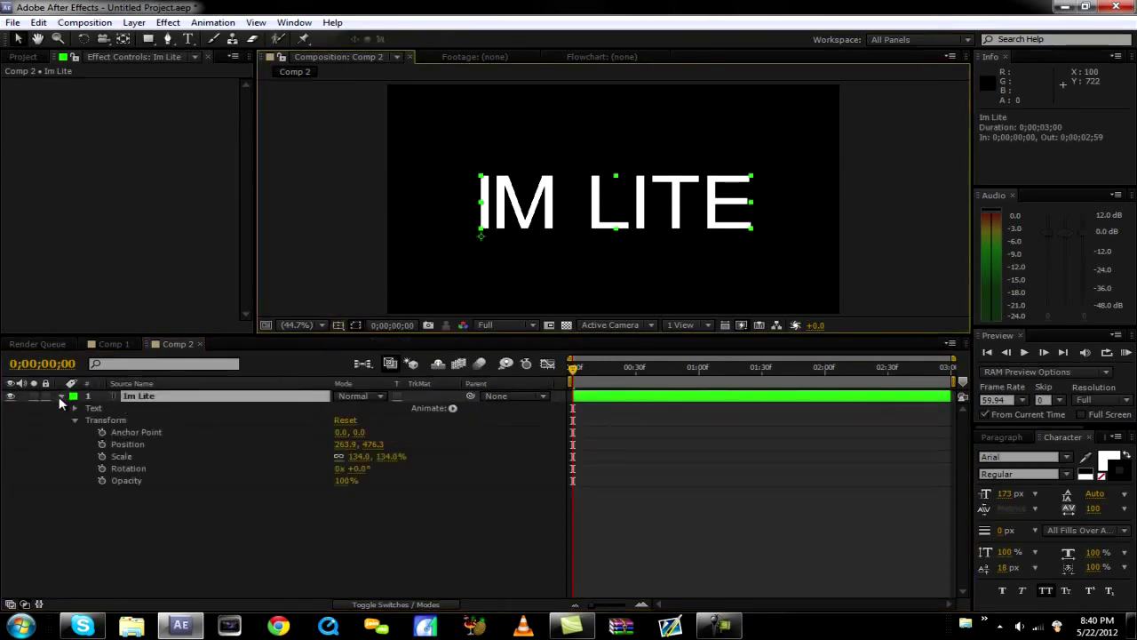
pyautogui.click(62, 401)
pyautogui.click(178, 474)
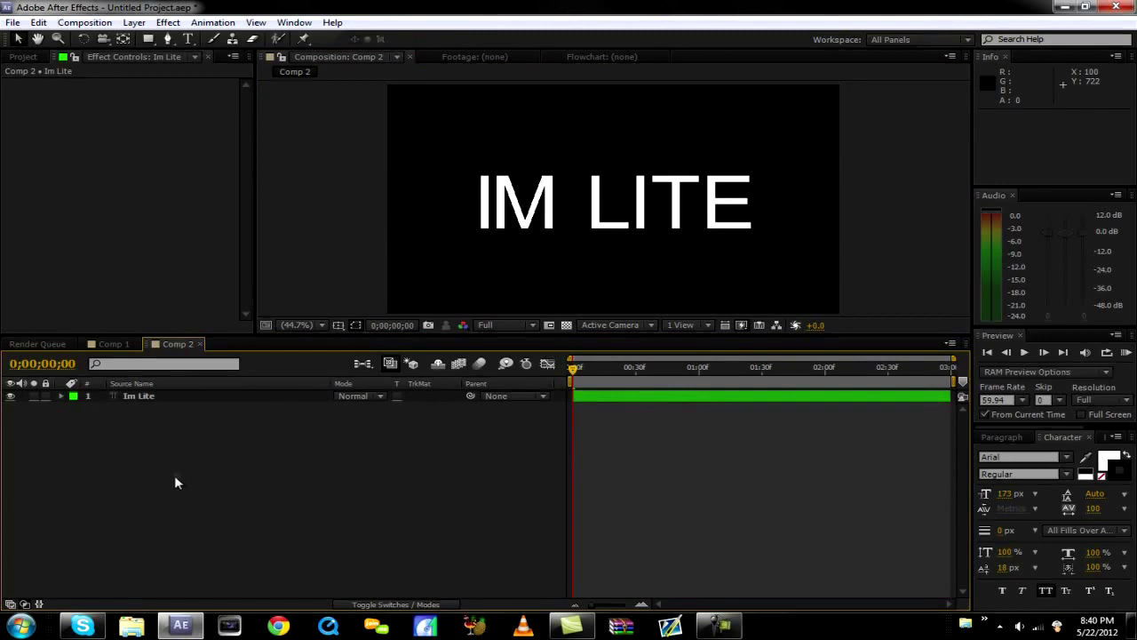
# Step: Place metal.jpg from the Project panel into Comp 2 below the Im Lite text
pyautogui.click(25, 58)
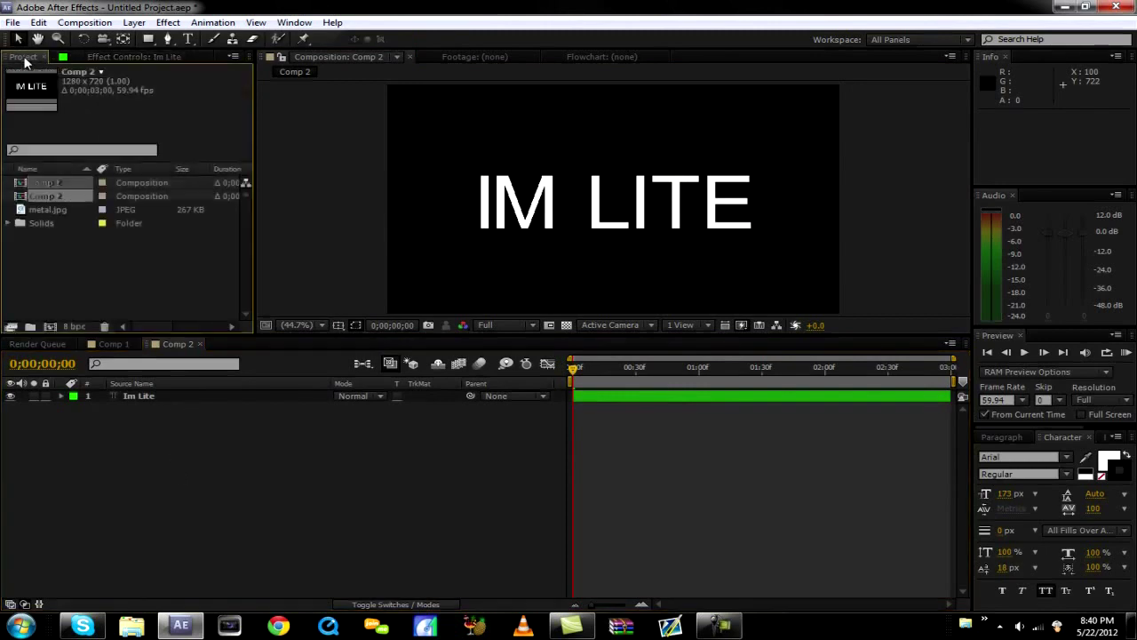
pyautogui.click(51, 211)
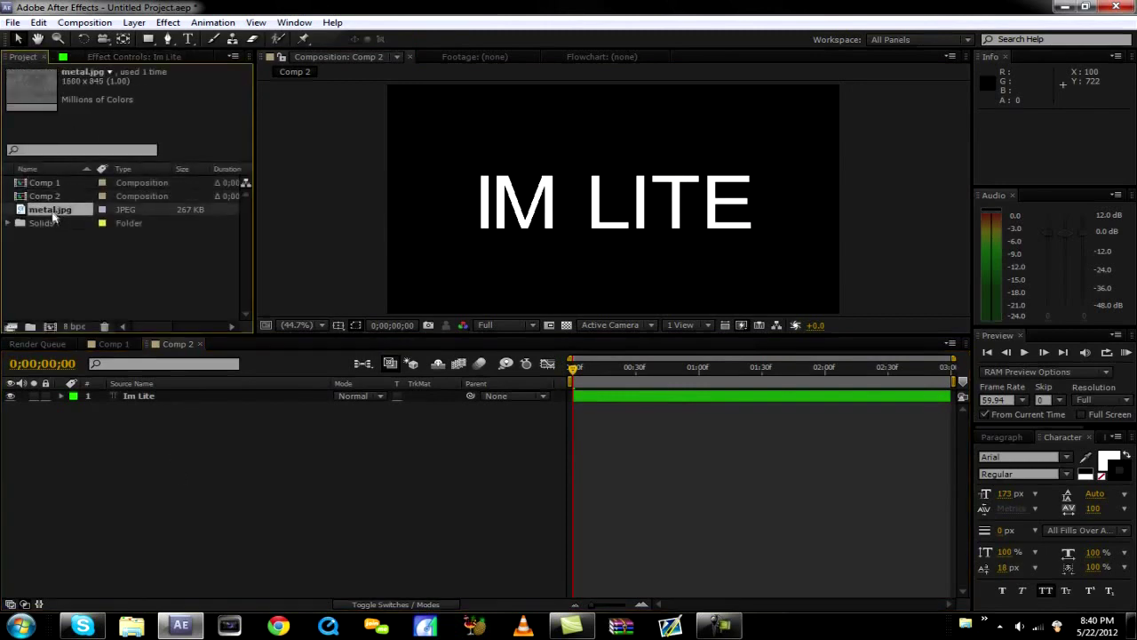
pyautogui.moveTo(49, 210); pyautogui.dragTo(161, 468)
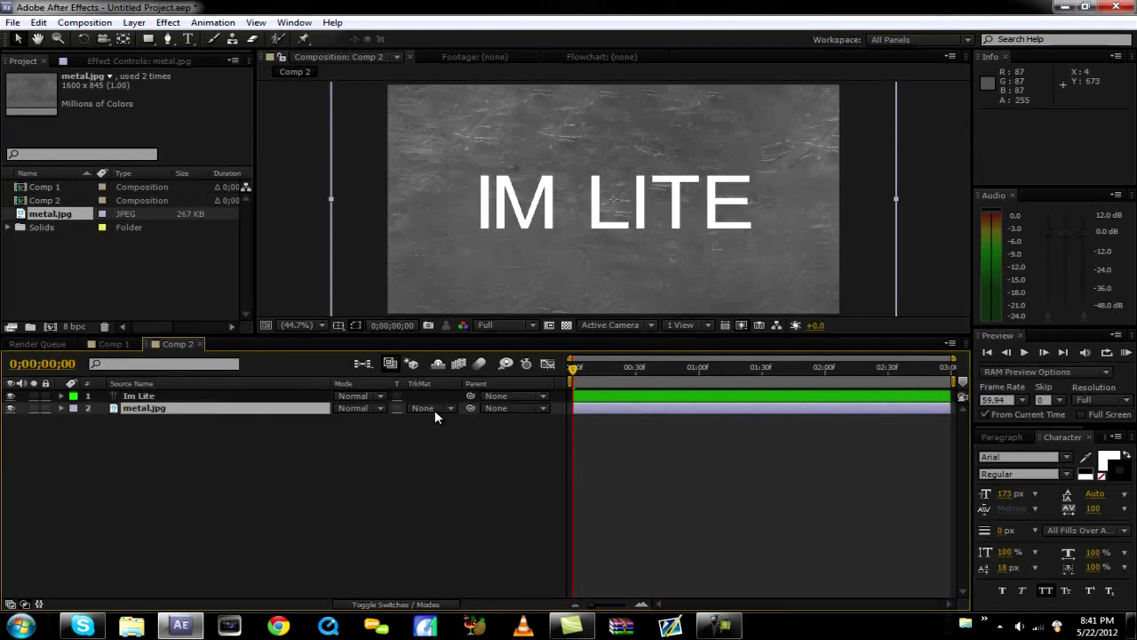
pyautogui.keyDown('shift'); pyautogui.click(214, 397); pyautogui.keyUp('shift')
pyautogui.click(213, 409)
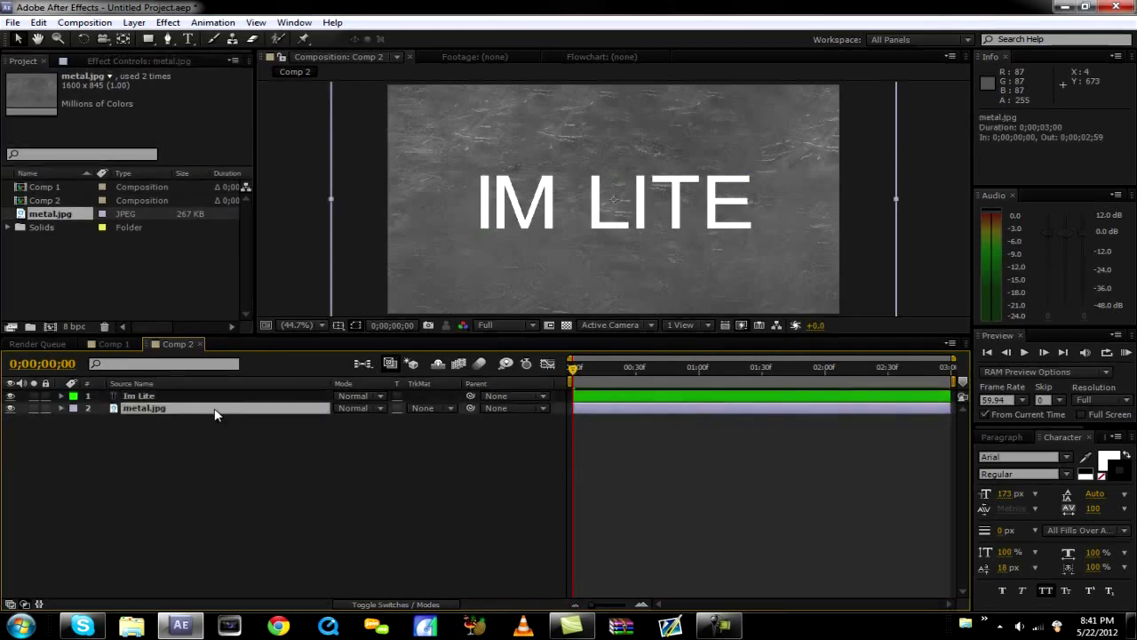
pyautogui.click(423, 409)
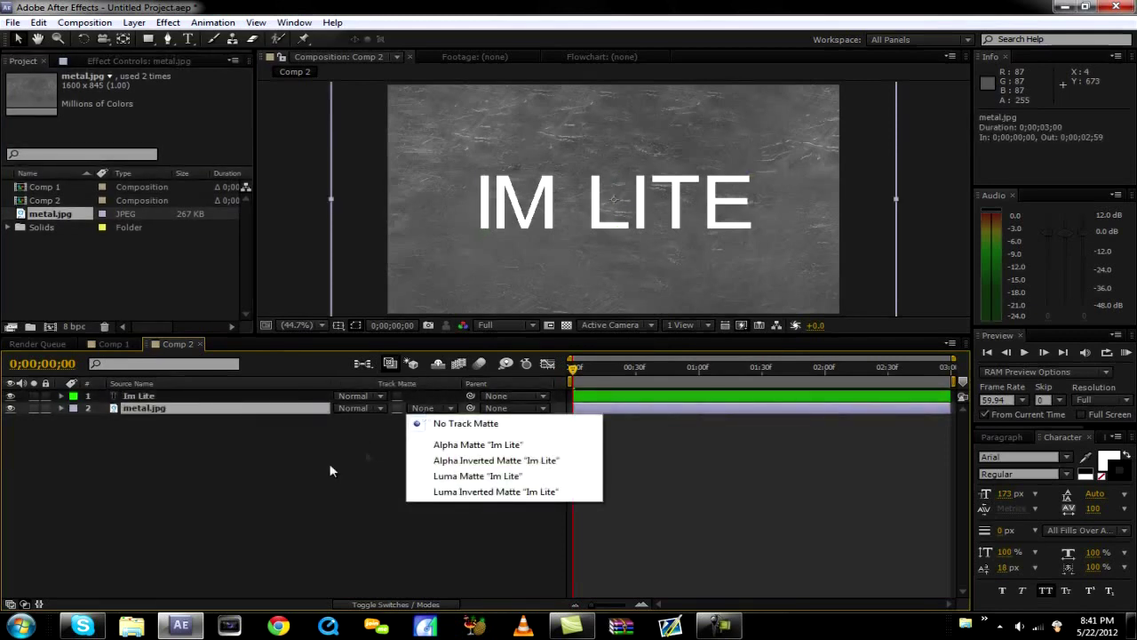
pyautogui.click(329, 471)
pyautogui.click(389, 604)
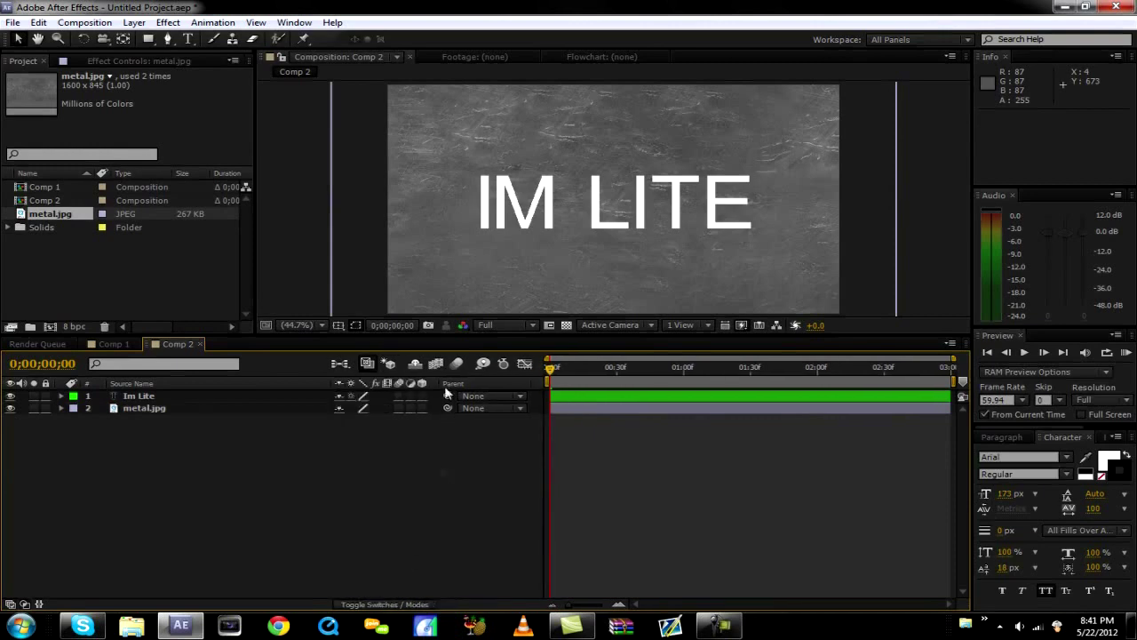
pyautogui.click(388, 605)
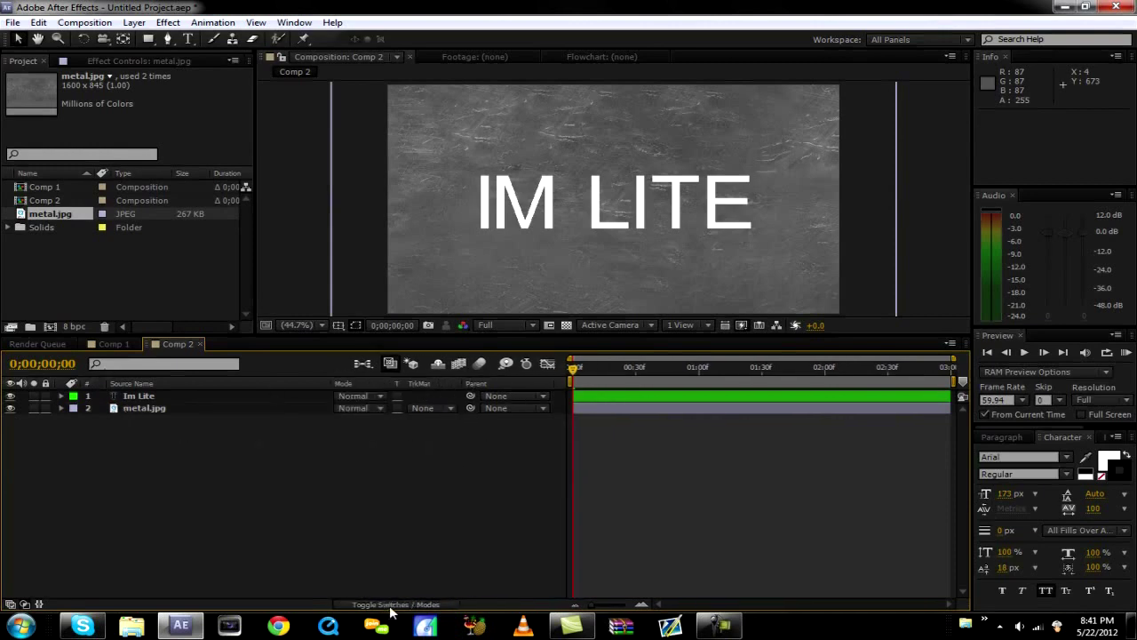
# Step: Set metal.jpg's track matte to Alpha Matte "Im Lite"
pyautogui.click(431, 409)
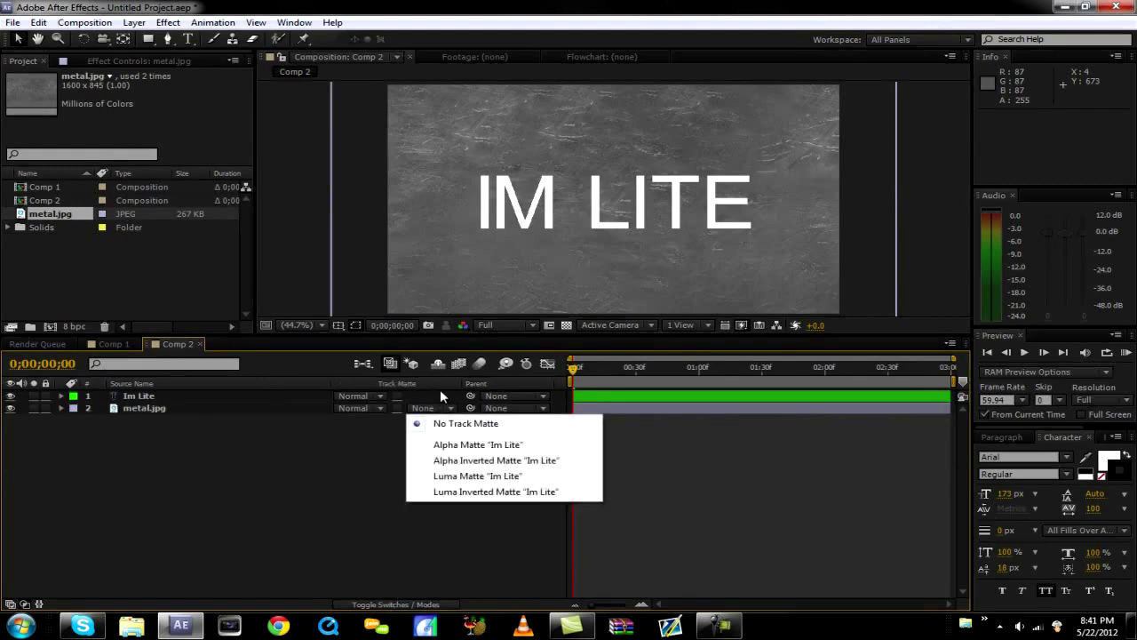
pyautogui.click(318, 480)
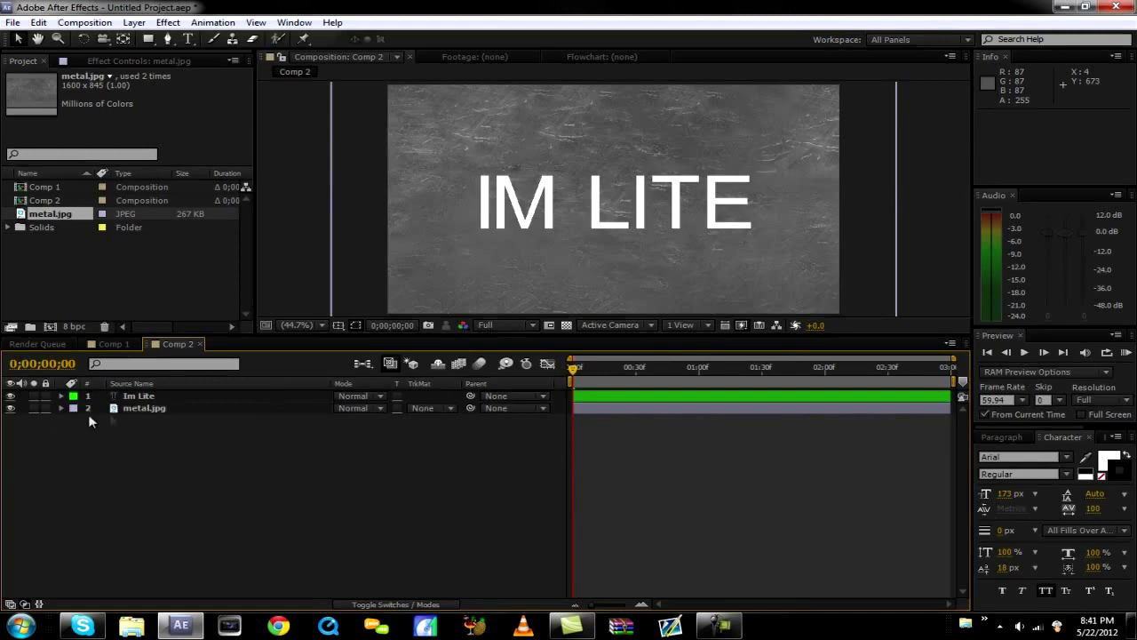
pyautogui.click(150, 409)
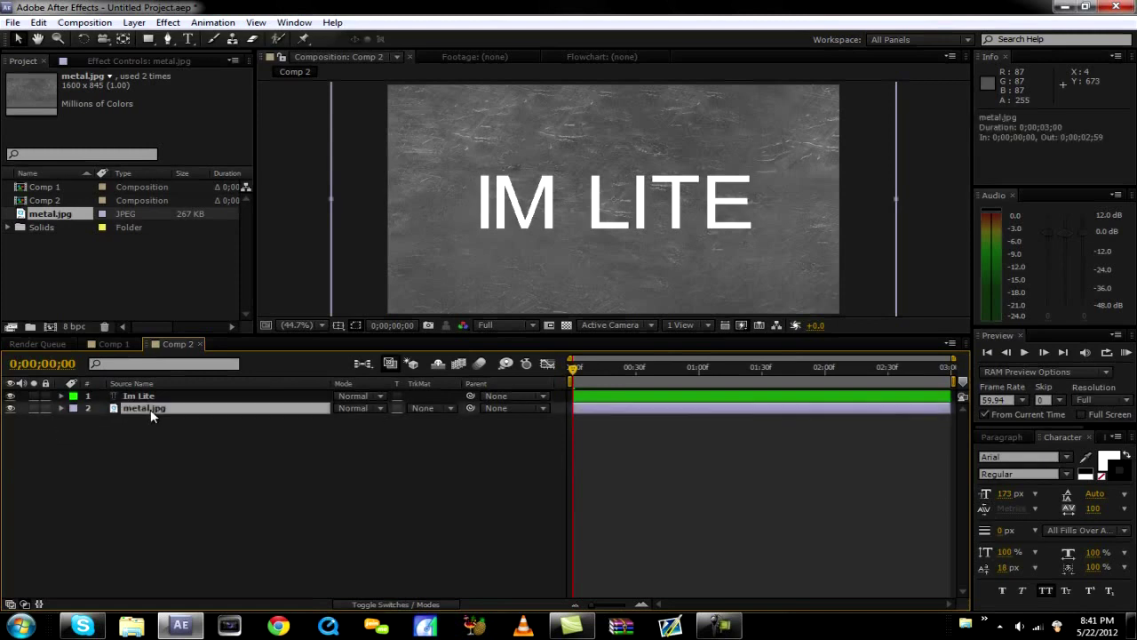
pyautogui.click(419, 408)
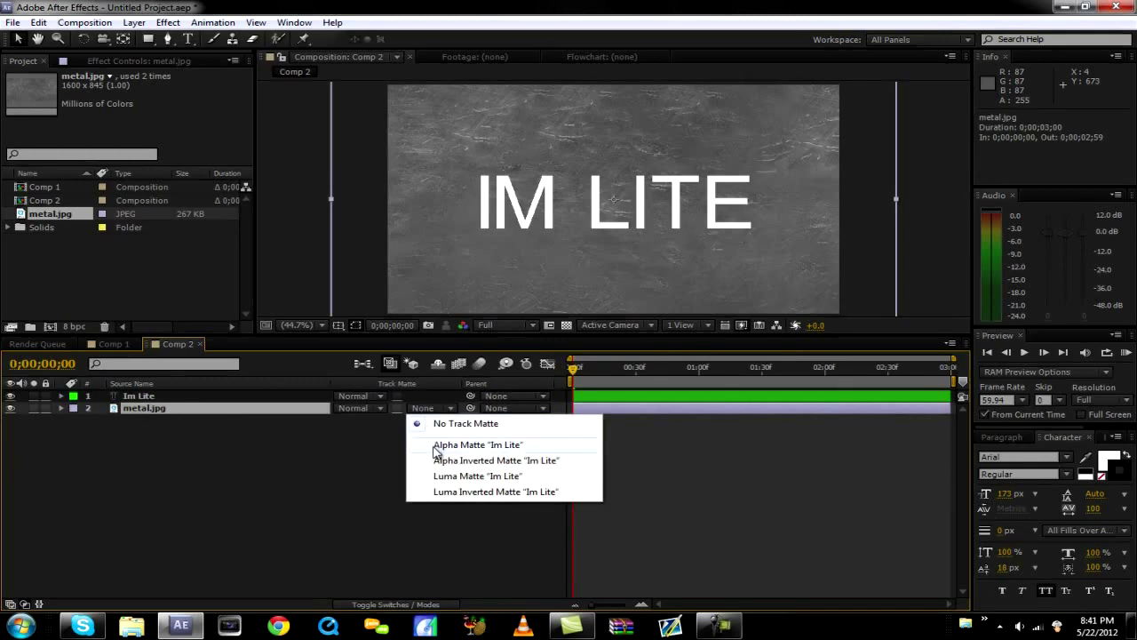
pyautogui.click(488, 448)
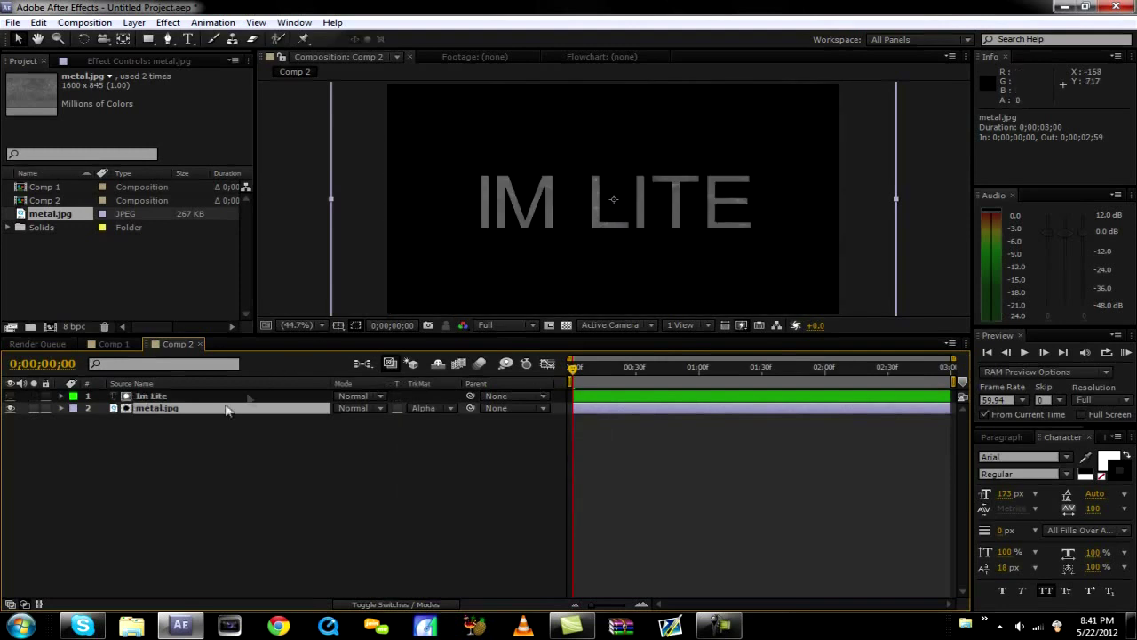
# Step: Scale metal.jpg to 69% and position it behind the IM LITE letters
pyautogui.press('s')
pyautogui.moveTo(366, 427); pyautogui.dragTo(346, 427)
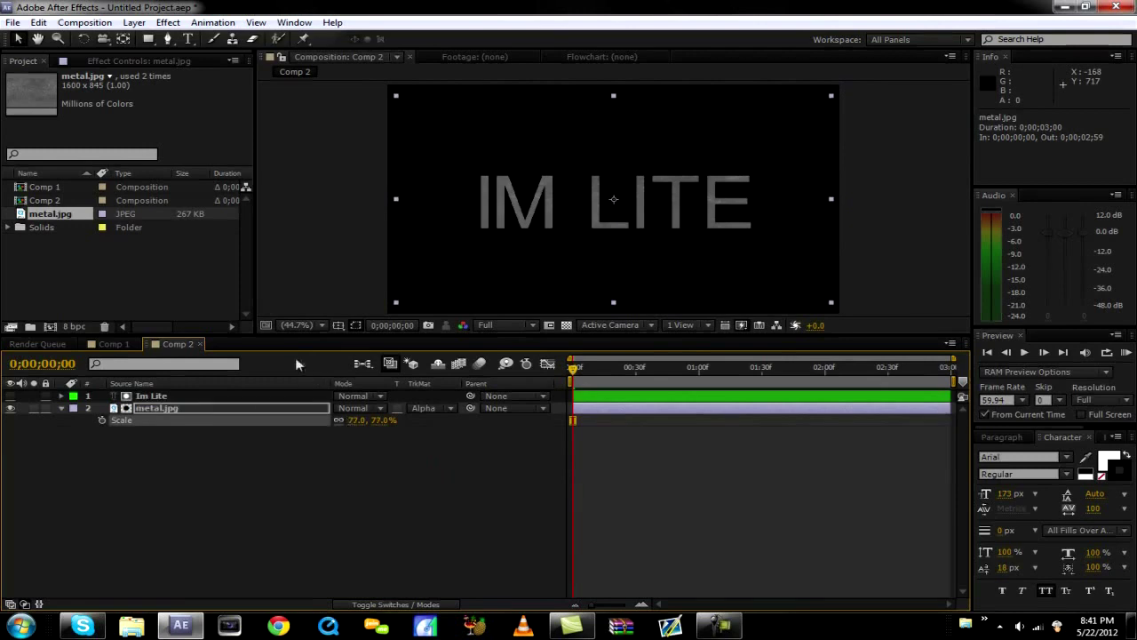
pyautogui.moveTo(617, 198); pyautogui.dragTo(564, 221)
pyautogui.moveTo(354, 420); pyautogui.dragTo(357, 423)
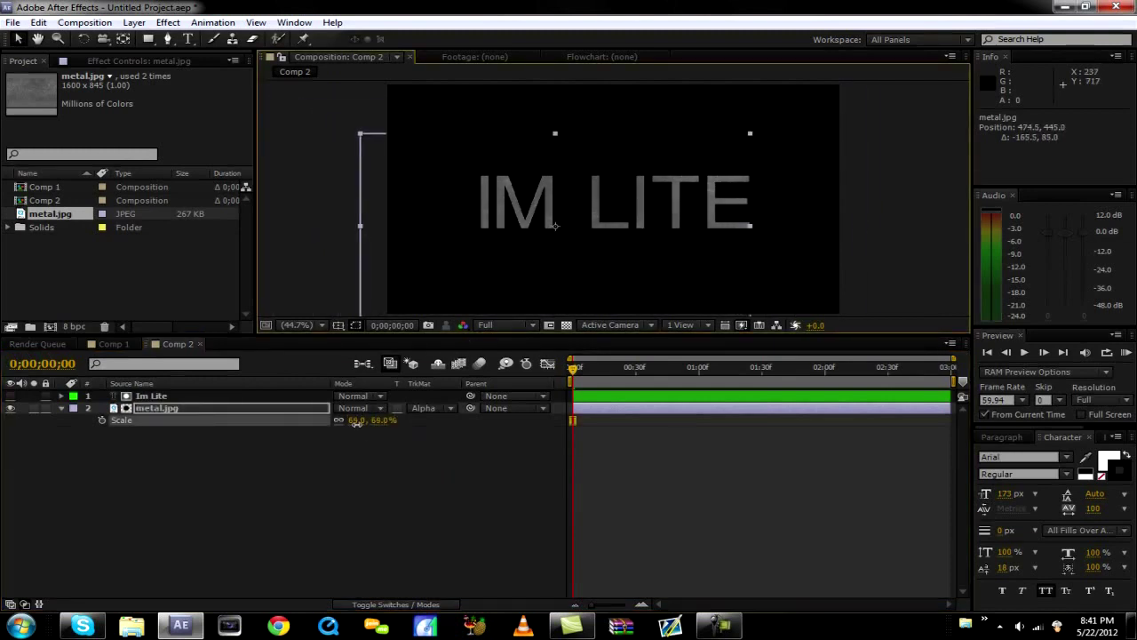
pyautogui.moveTo(652, 254); pyautogui.dragTo(661, 247)
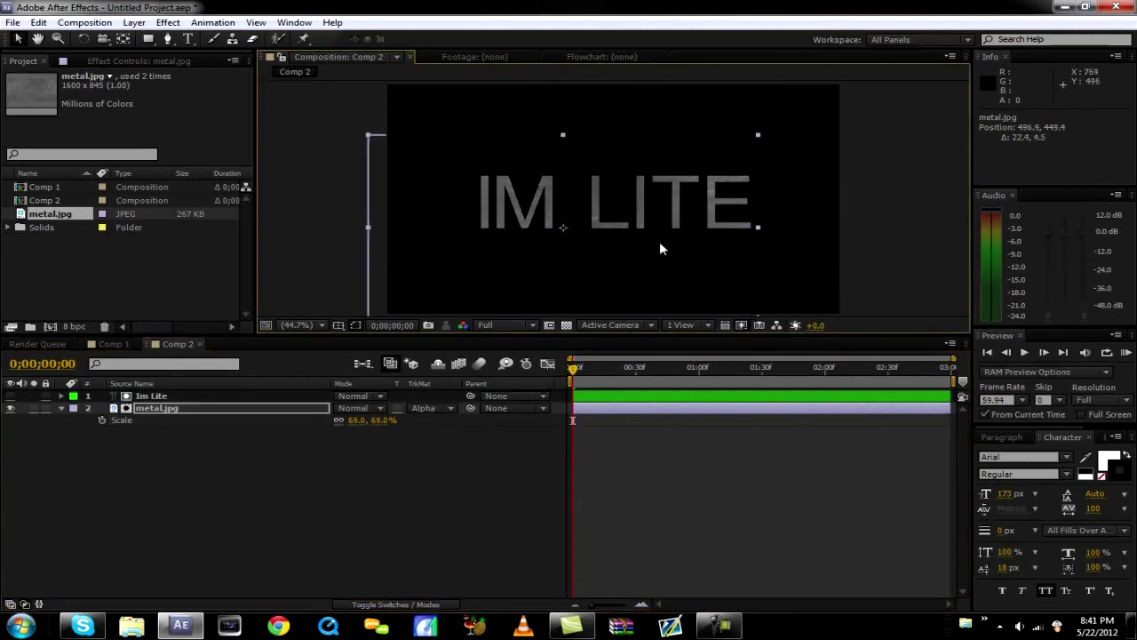
pyautogui.click(334, 495)
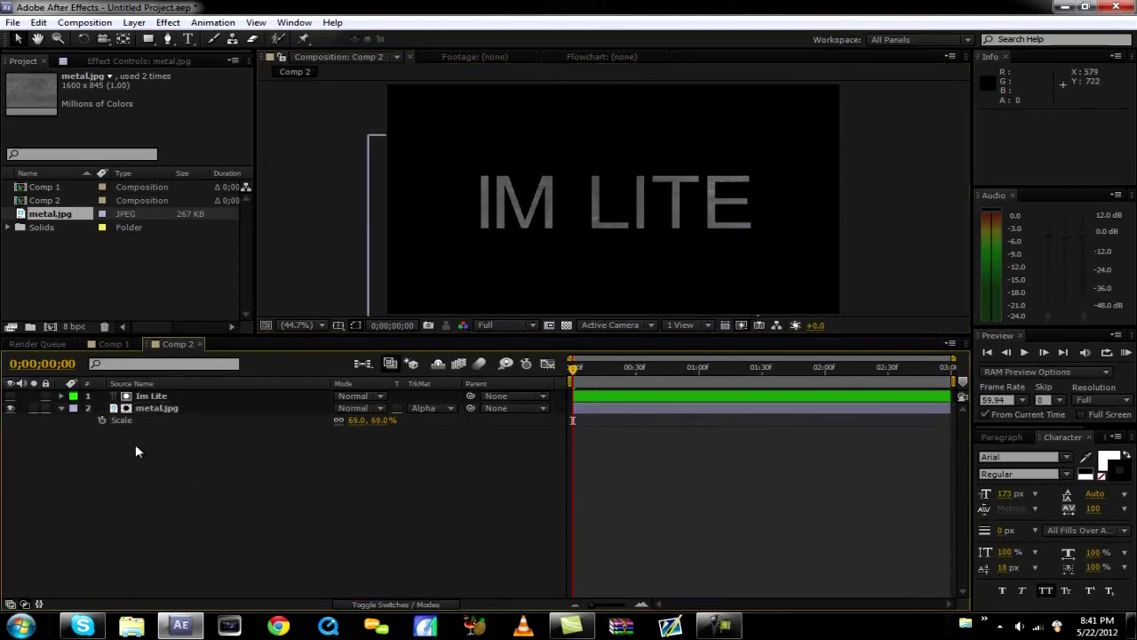
pyautogui.click(61, 408)
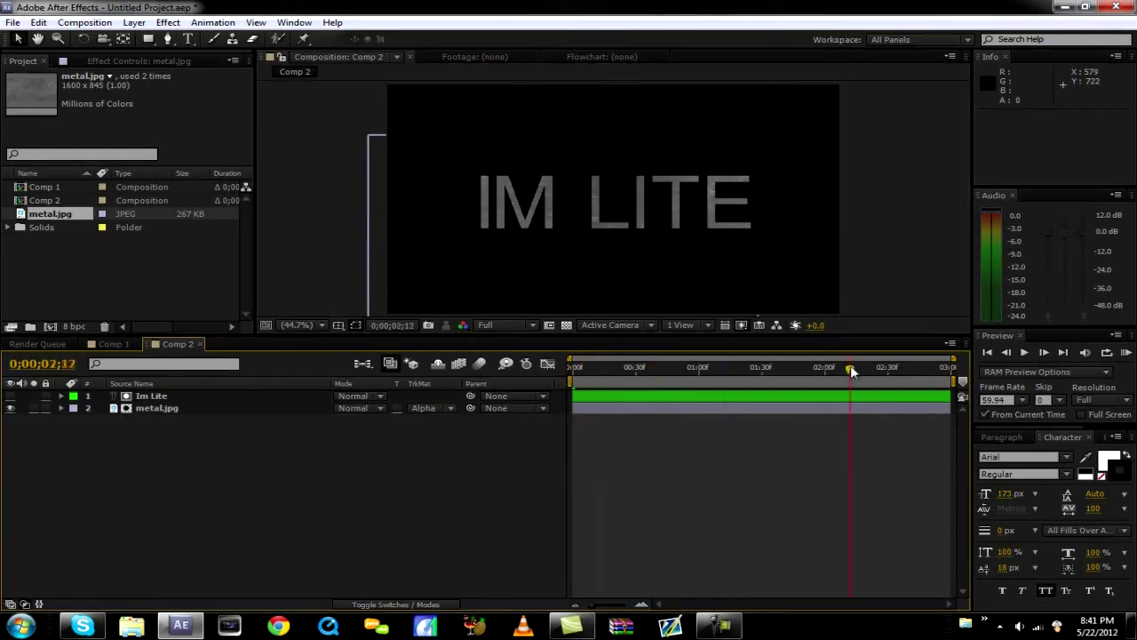
# Step: Apply Brightness & Contrast (brightness -19, contrast 33) and Curves to metal.jpg
pyautogui.click(276, 410)
pyautogui.click(168, 23)
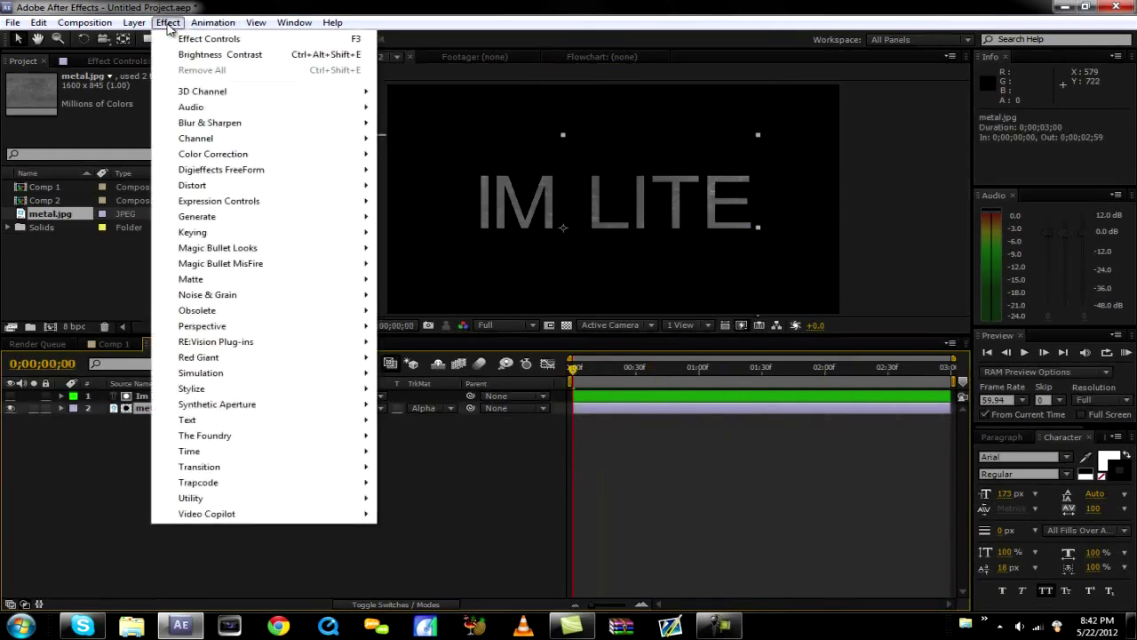
pyautogui.moveTo(224, 157)
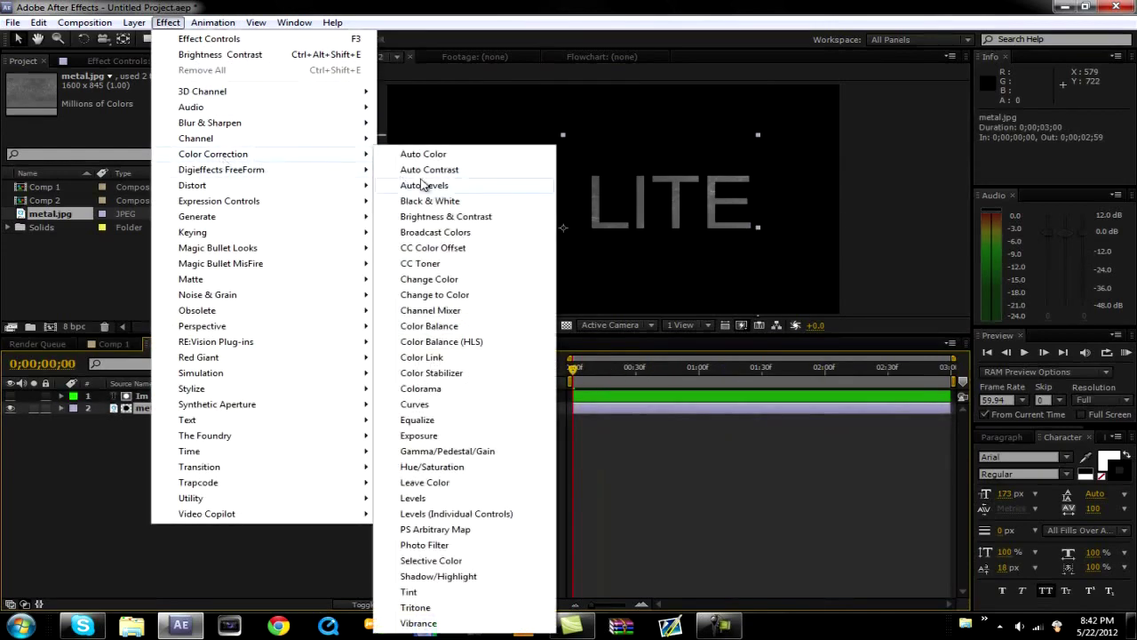
pyautogui.click(435, 217)
pyautogui.click(168, 23)
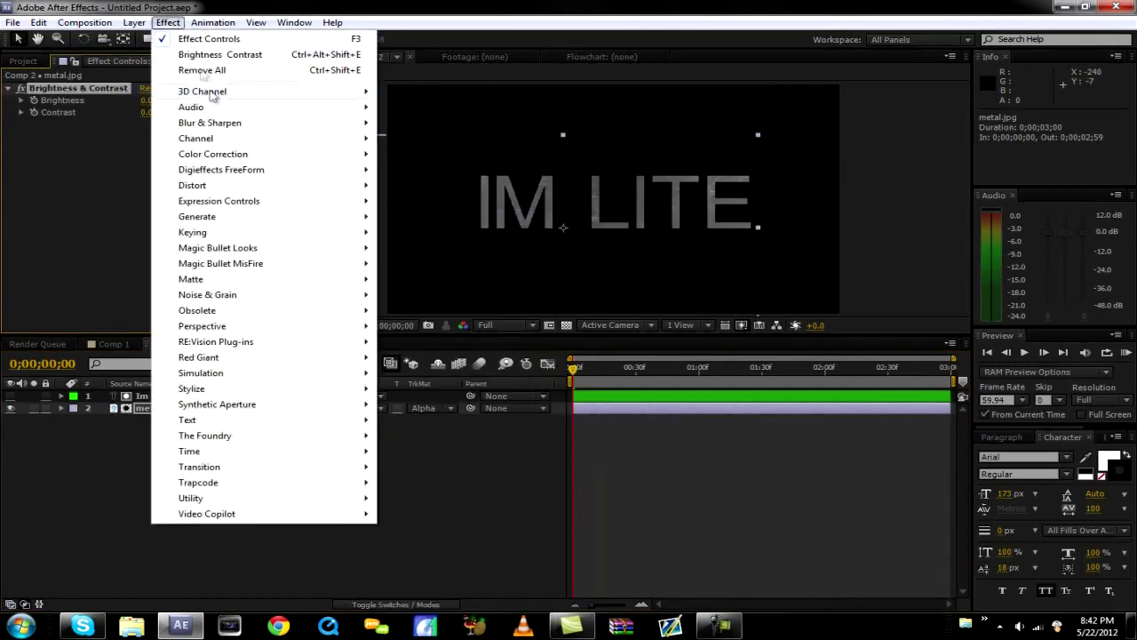
pyautogui.moveTo(233, 157)
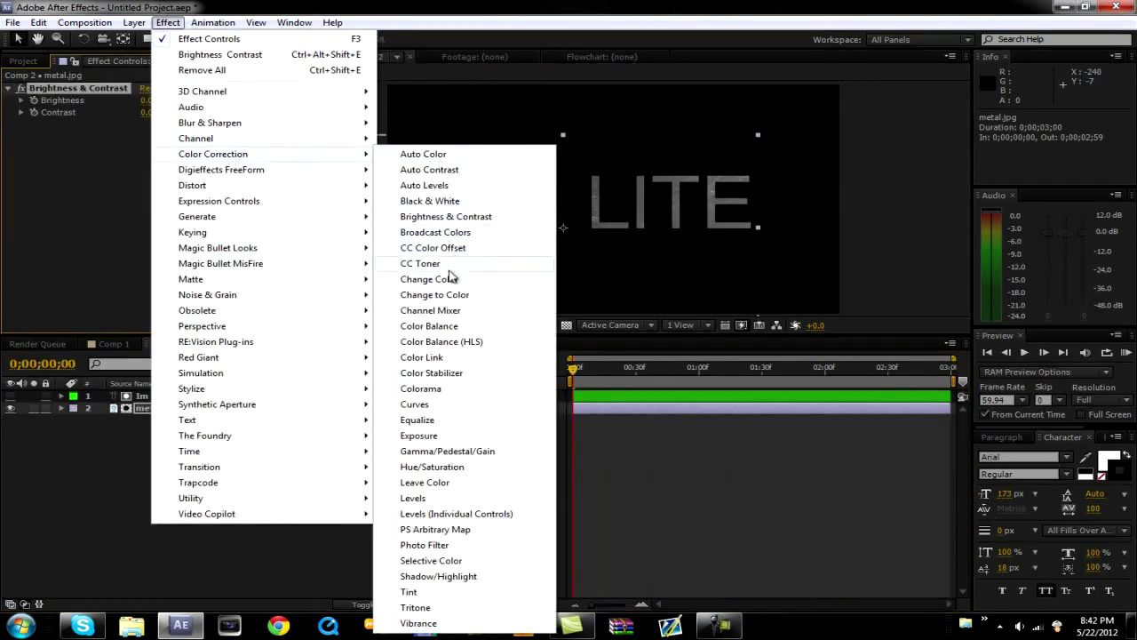
pyautogui.click(418, 404)
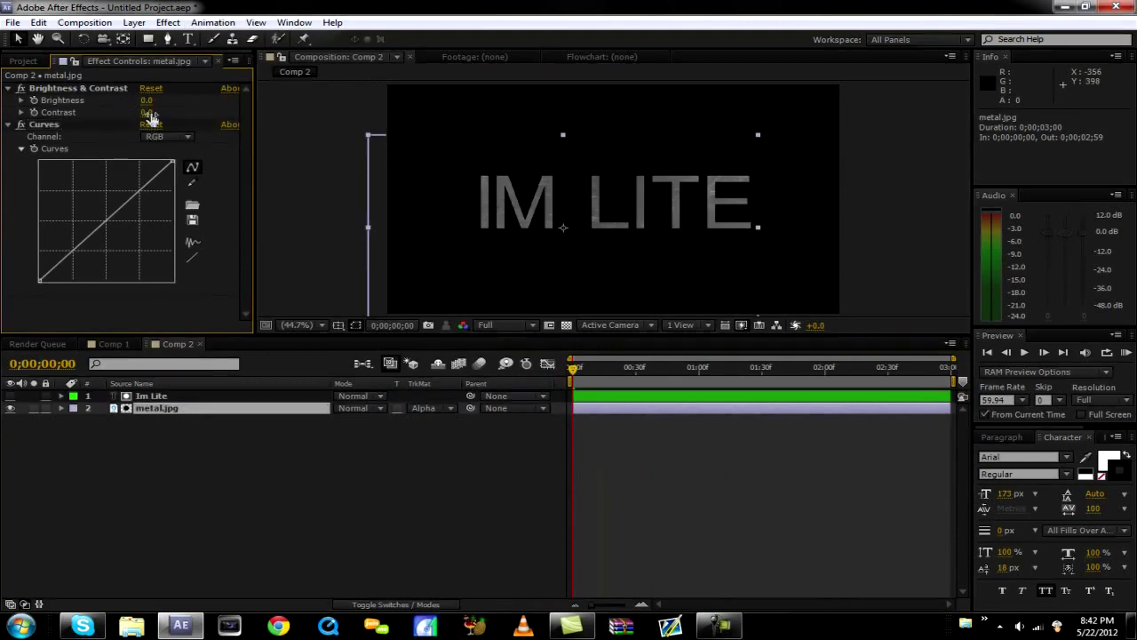
pyautogui.moveTo(151, 118)
pyautogui.mouseDown()
pyautogui.moveTo(187, 118)
pyautogui.moveTo(144, 106)
pyautogui.mouseUp()
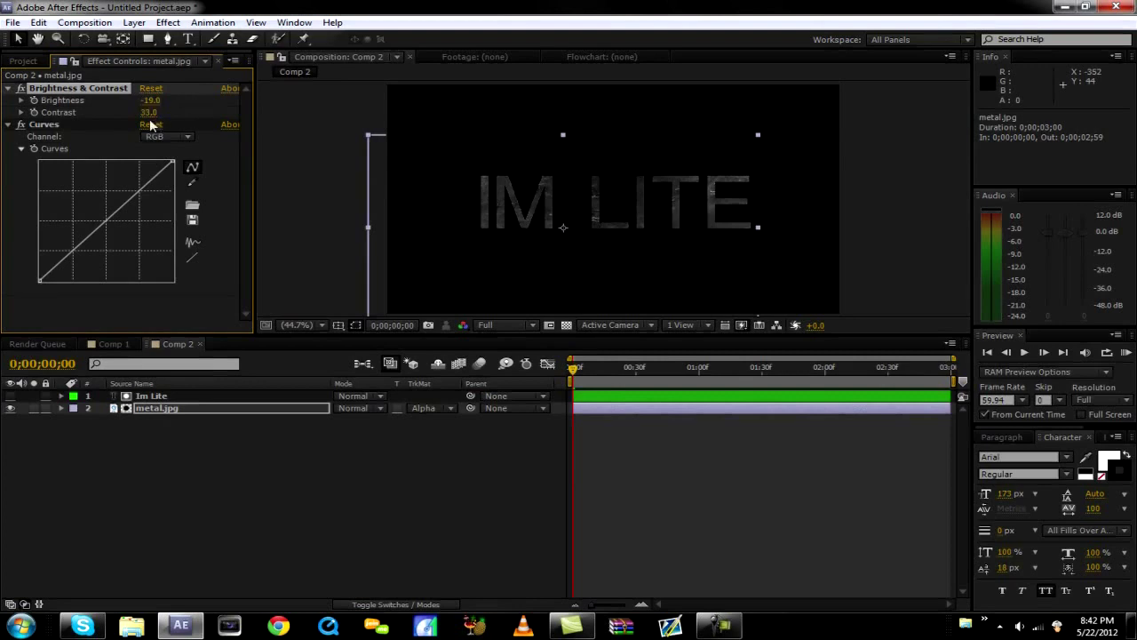
# Step: Try Blue and Red channel curve adjustments on metal.jpg, undoing both
pyautogui.click(176, 138)
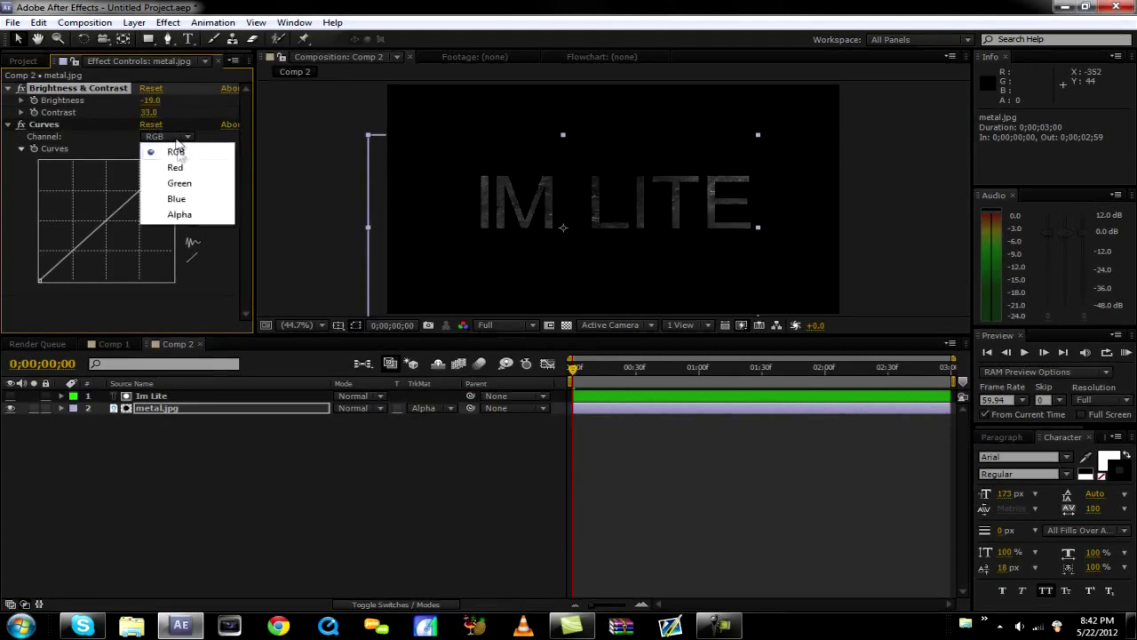
pyautogui.click(183, 200)
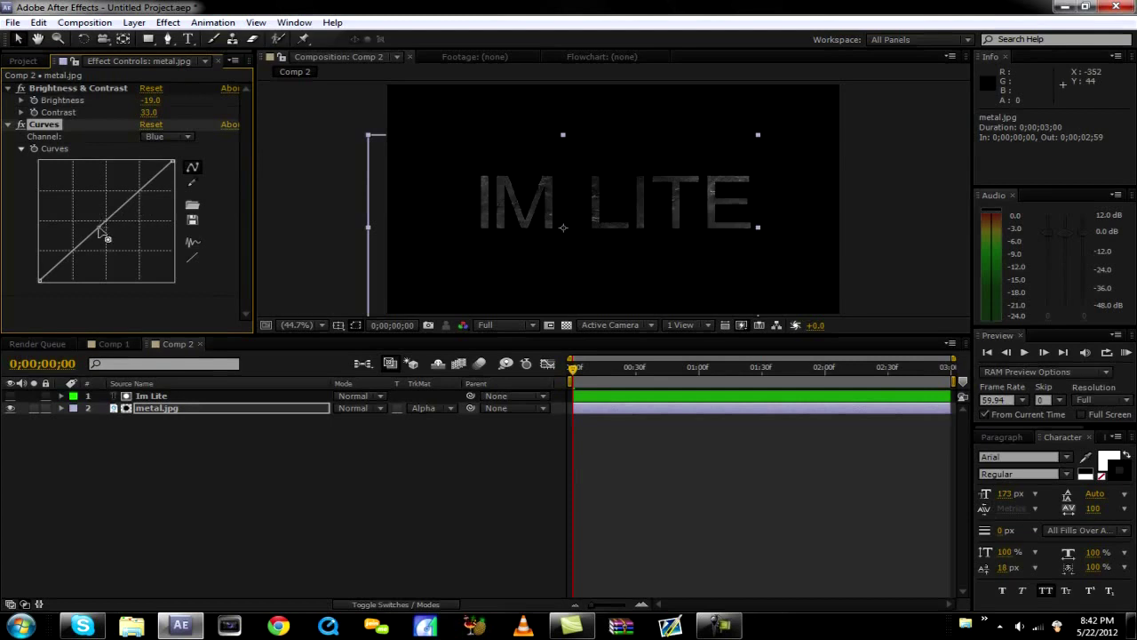
pyautogui.moveTo(99, 229); pyautogui.dragTo(95, 222)
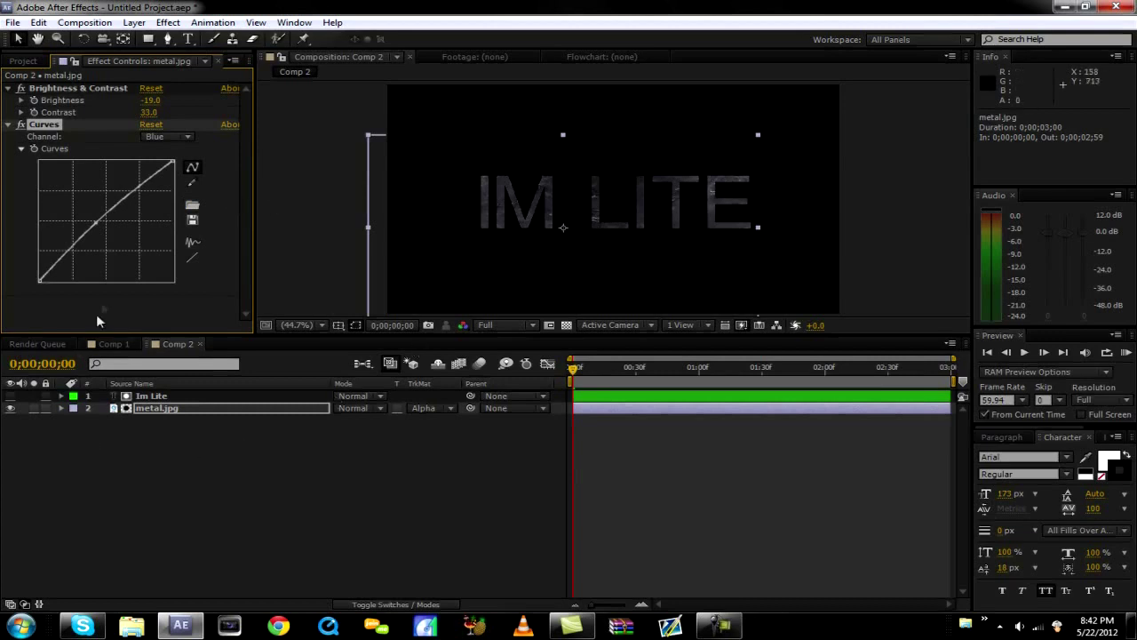
pyautogui.hotkey('ctrl', 'z')
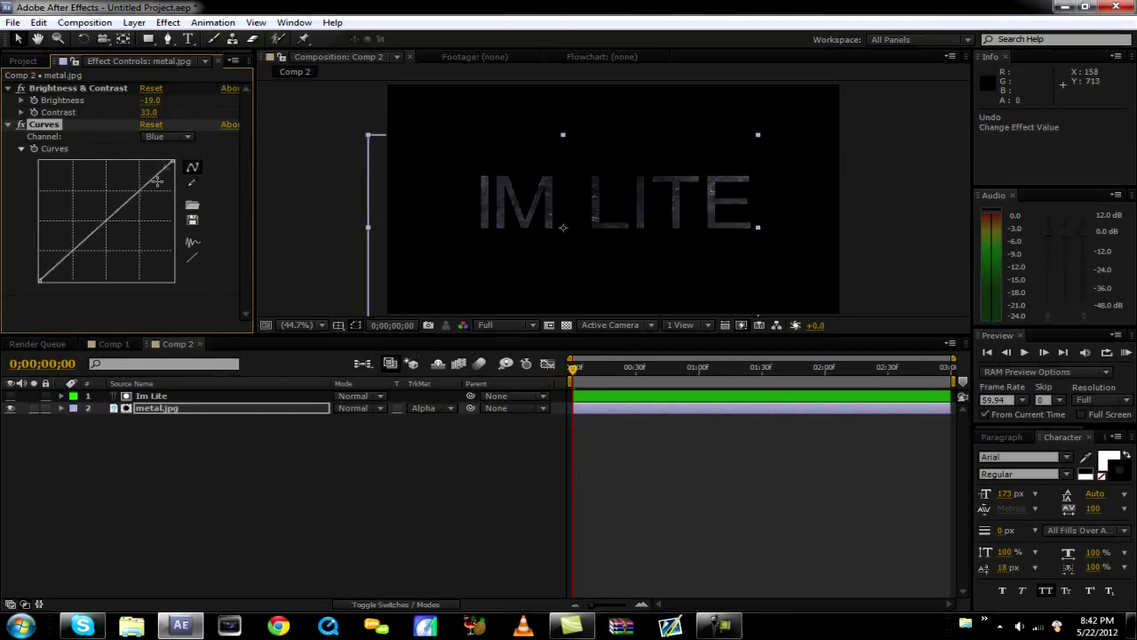
pyautogui.click(169, 135)
pyautogui.click(155, 165)
pyautogui.moveTo(102, 225); pyautogui.dragTo(93, 222)
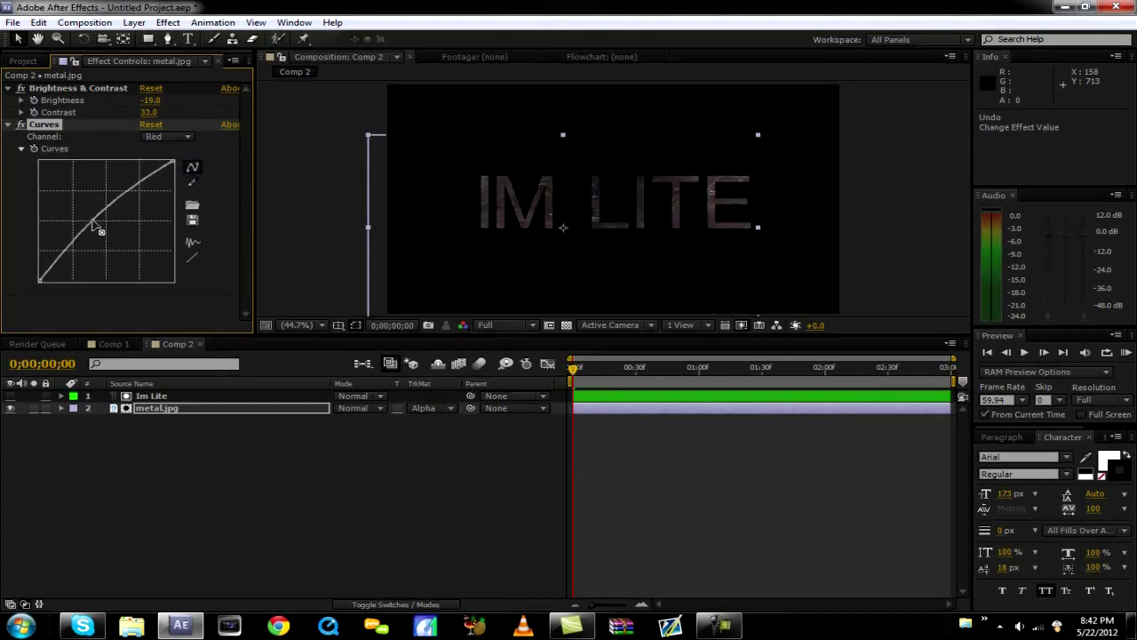
pyautogui.click(175, 138)
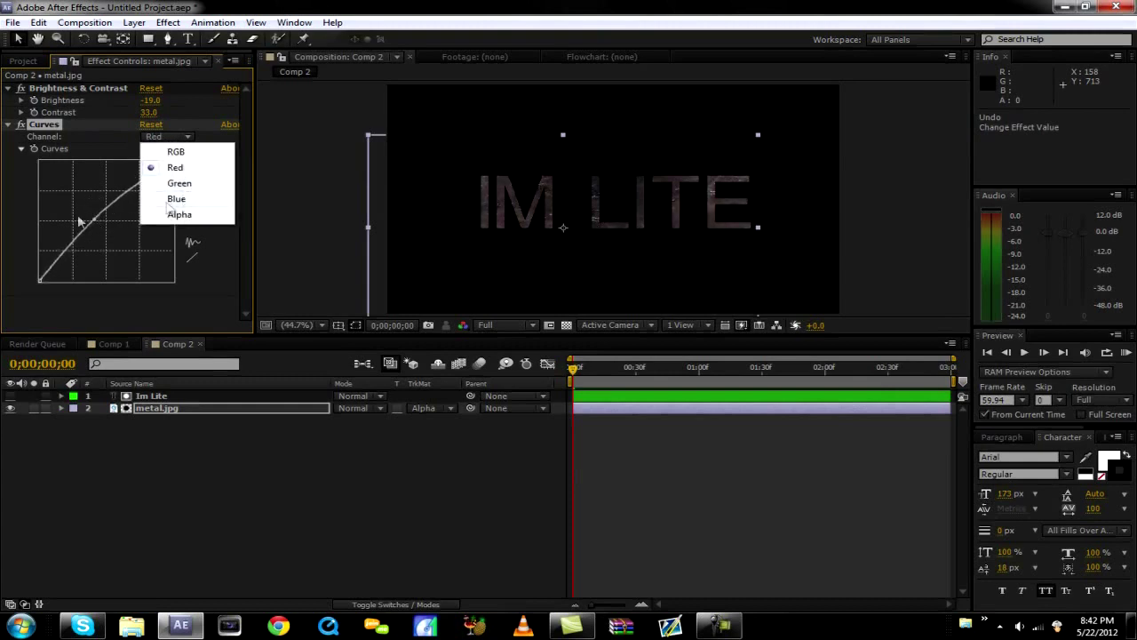
pyautogui.click(10, 214)
pyautogui.hotkey('ctrl', 'z')
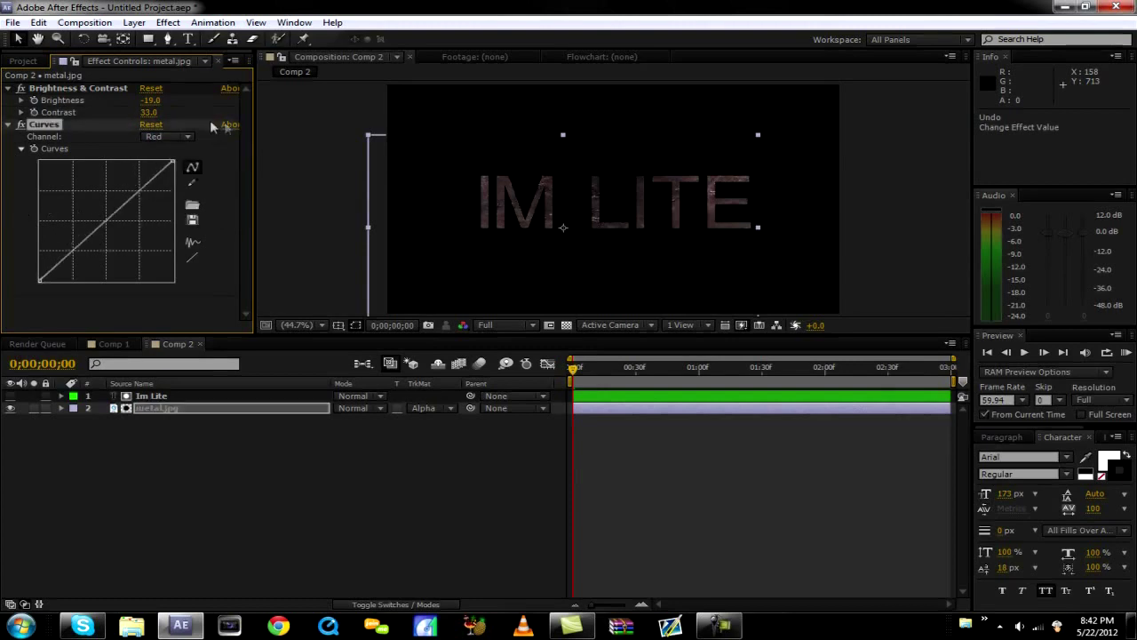
# Step: Lift the Blue channel curve to give the metal a cool bluish tint
pyautogui.click(182, 137)
pyautogui.click(177, 203)
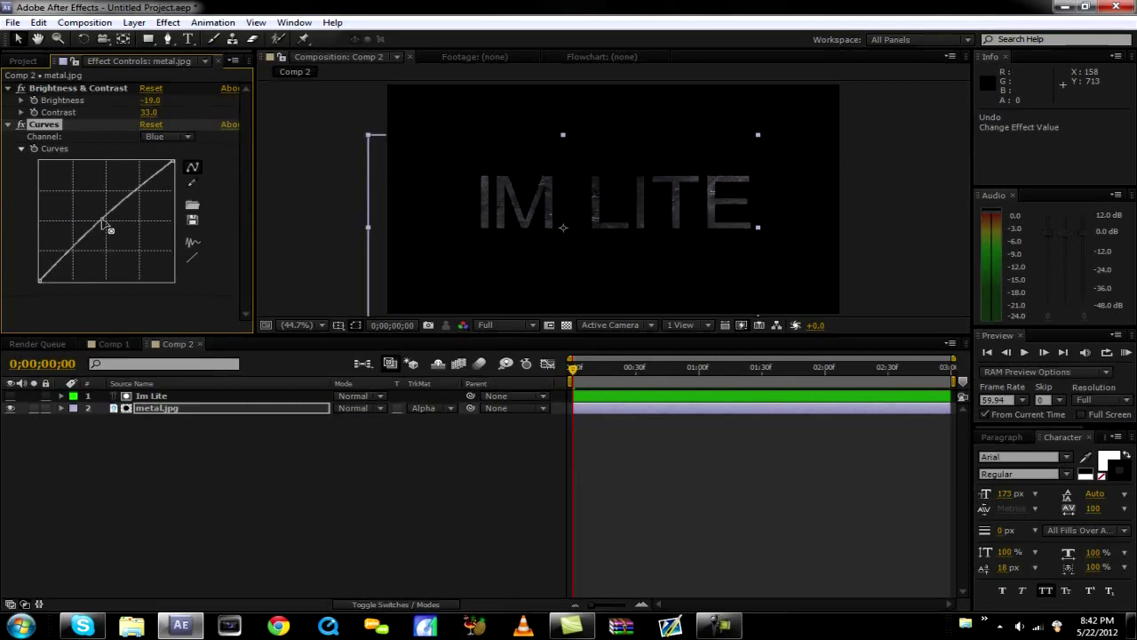
pyautogui.moveTo(104, 224)
pyautogui.mouseDown()
pyautogui.moveTo(76, 183)
pyautogui.moveTo(59, 181)
pyautogui.moveTo(80, 184)
pyautogui.moveTo(103, 217)
pyautogui.mouseUp()
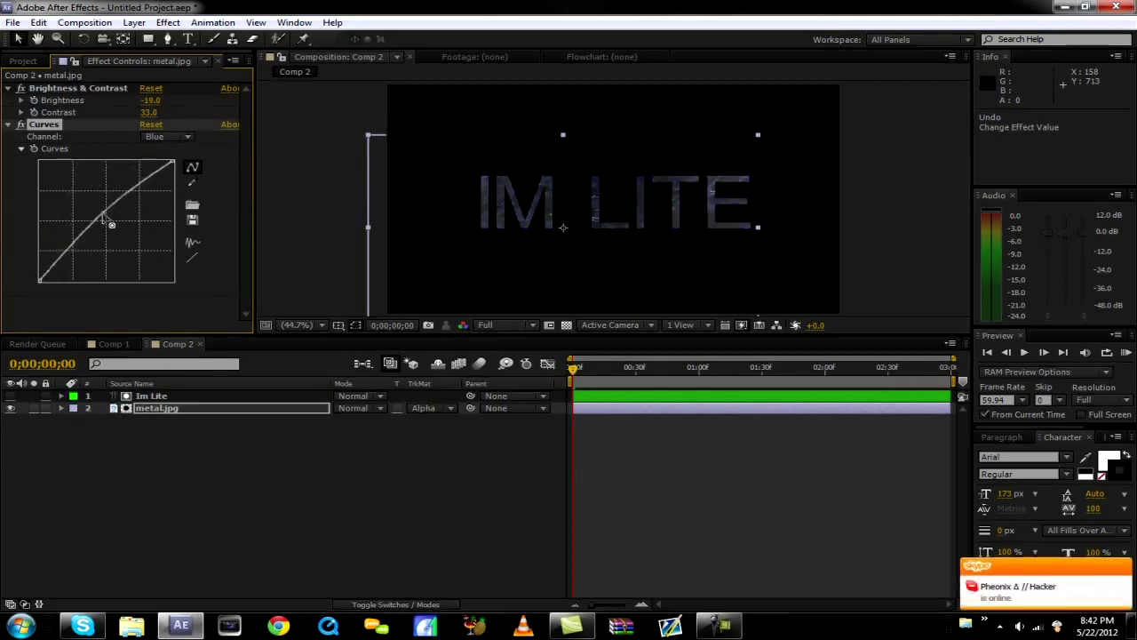
pyautogui.click(286, 456)
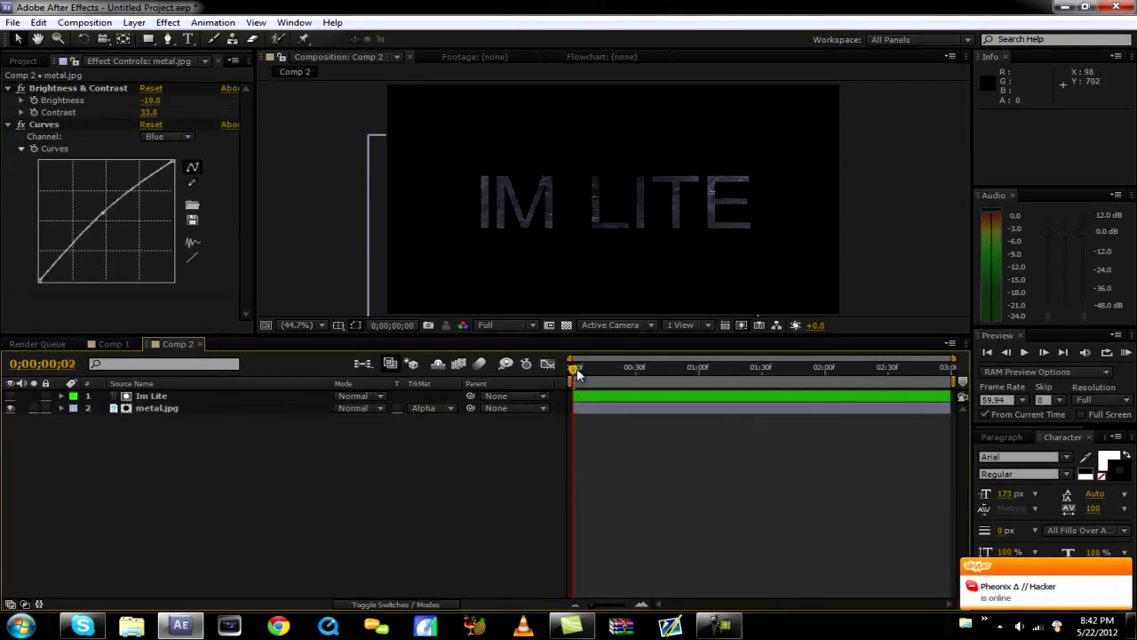
pyautogui.press('space')
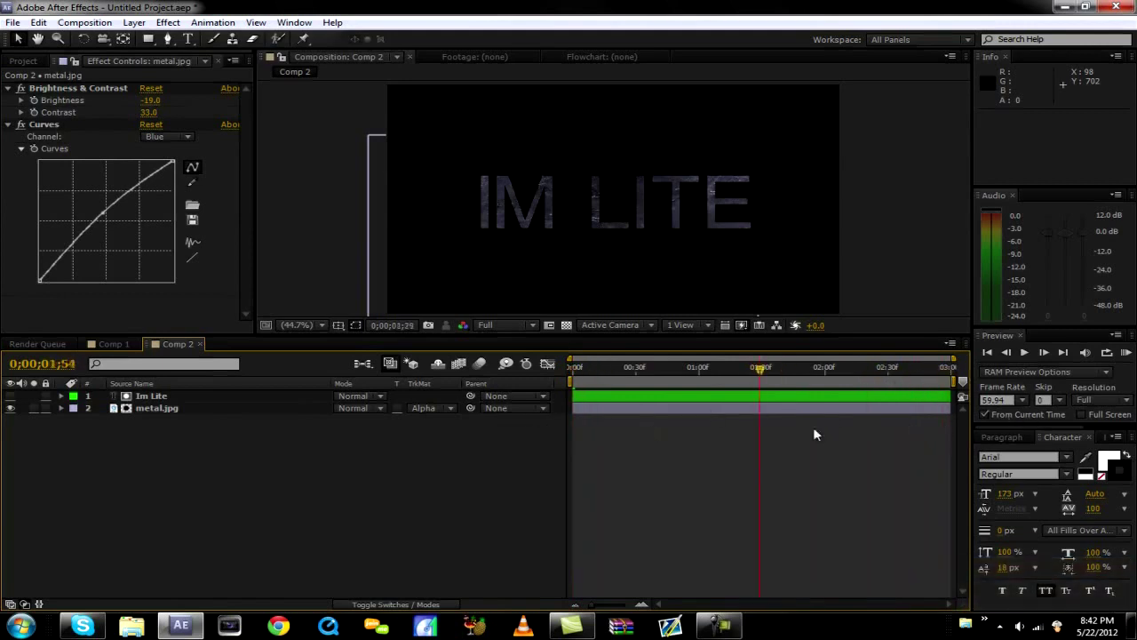
pyautogui.moveTo(815, 434); pyautogui.dragTo(897, 434)
pyautogui.moveTo(771, 425); pyautogui.dragTo(339, 405)
pyautogui.click(111, 344)
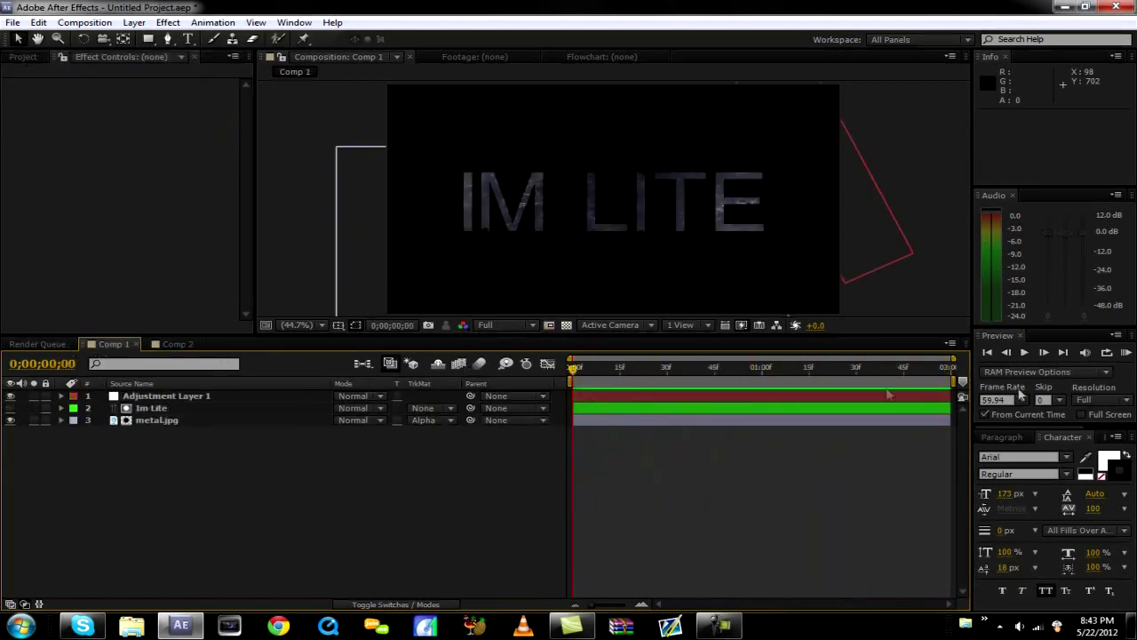
pyautogui.click(1125, 353)
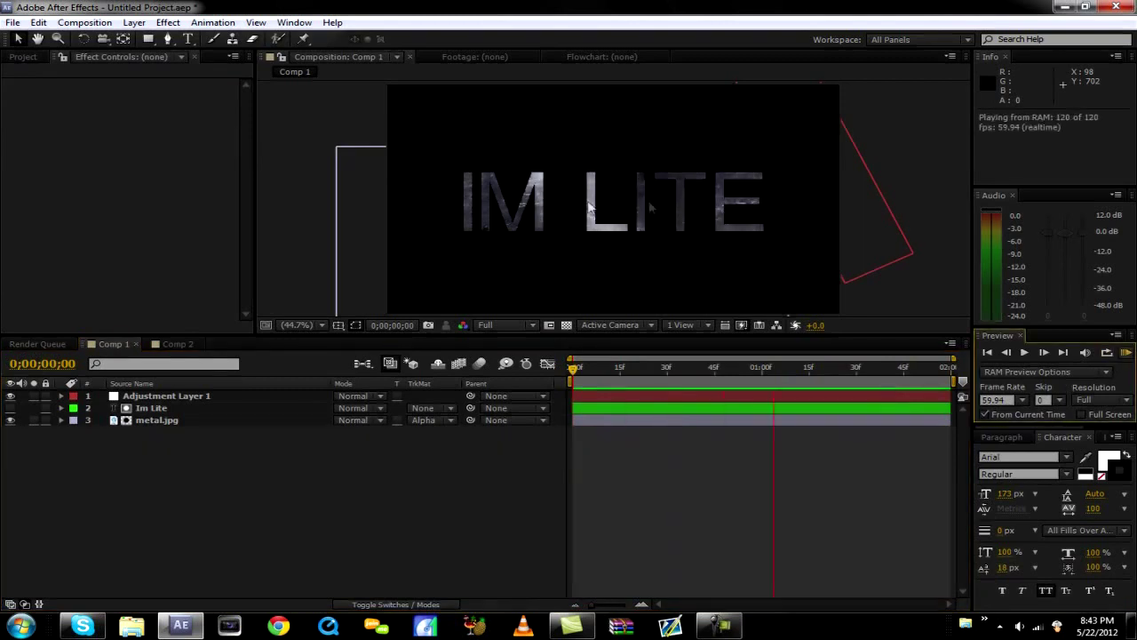
pyautogui.click(174, 344)
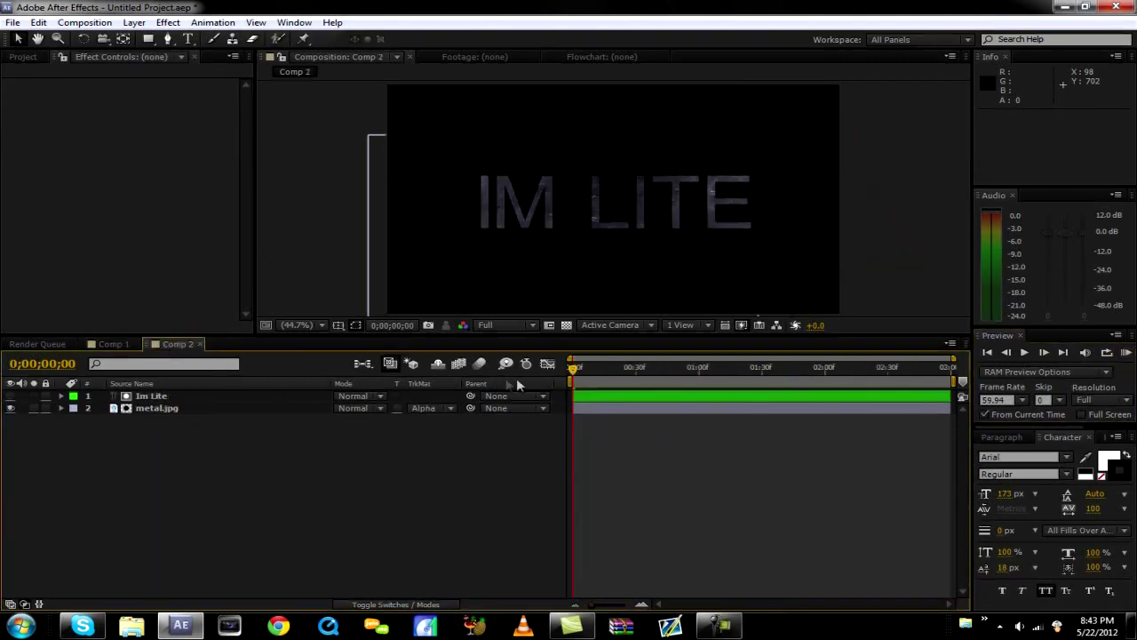
# Step: Add Adjustment Layer 2 above the text layers, deleting the accidental duplicate
pyautogui.rightClick(223, 530)
pyautogui.moveTo(273, 404)
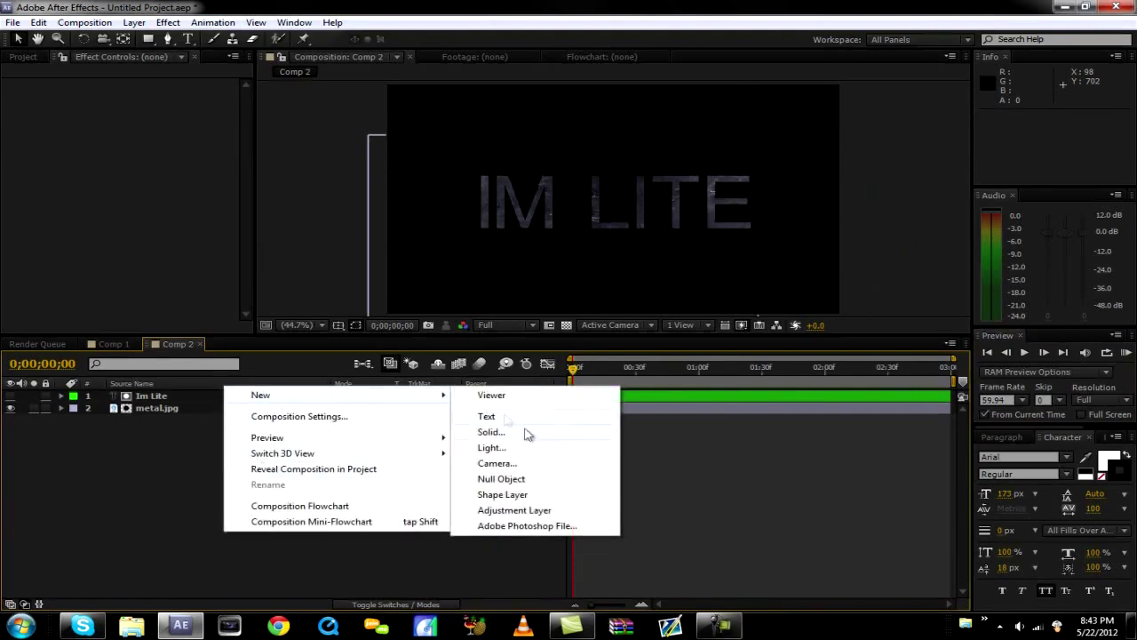
pyautogui.click(534, 509)
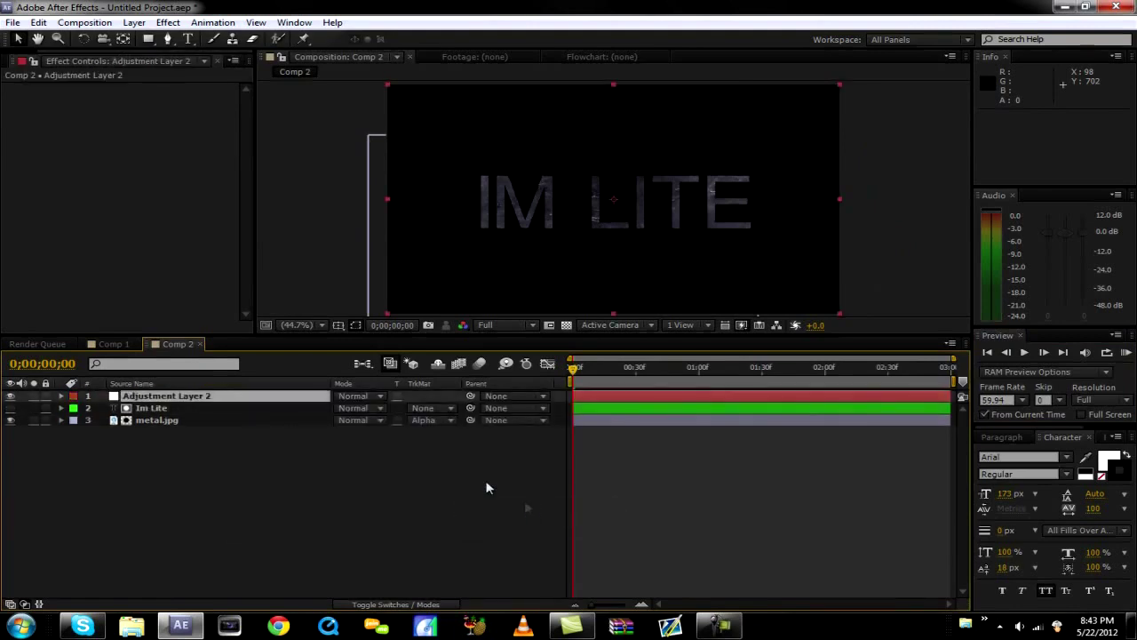
pyautogui.hotkey('ctrl', 'd')
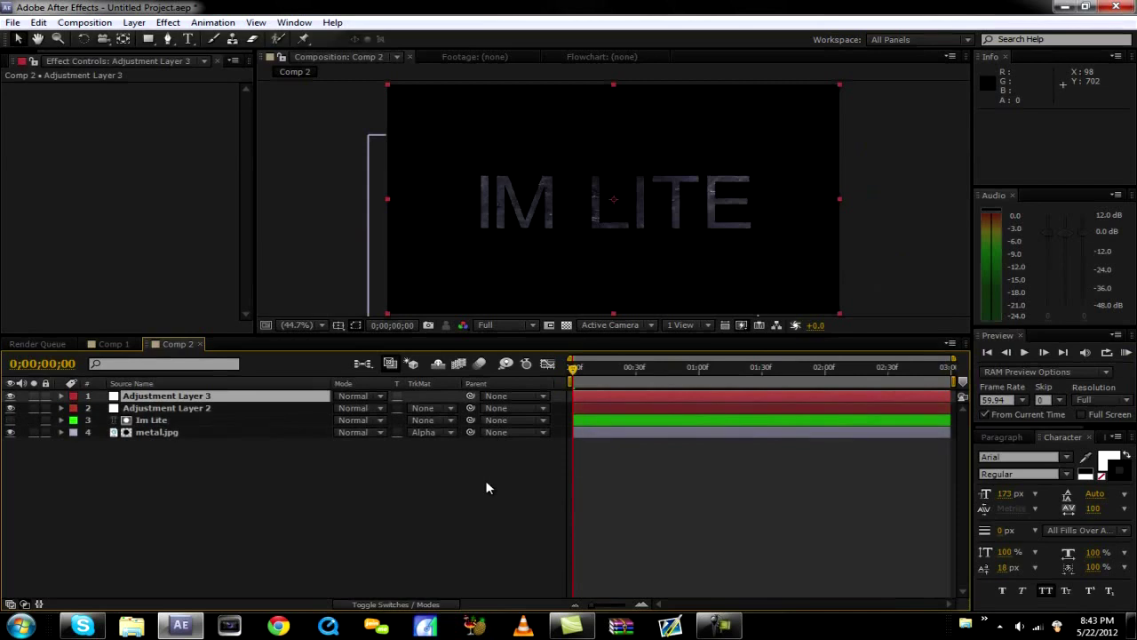
pyautogui.press('Delete')
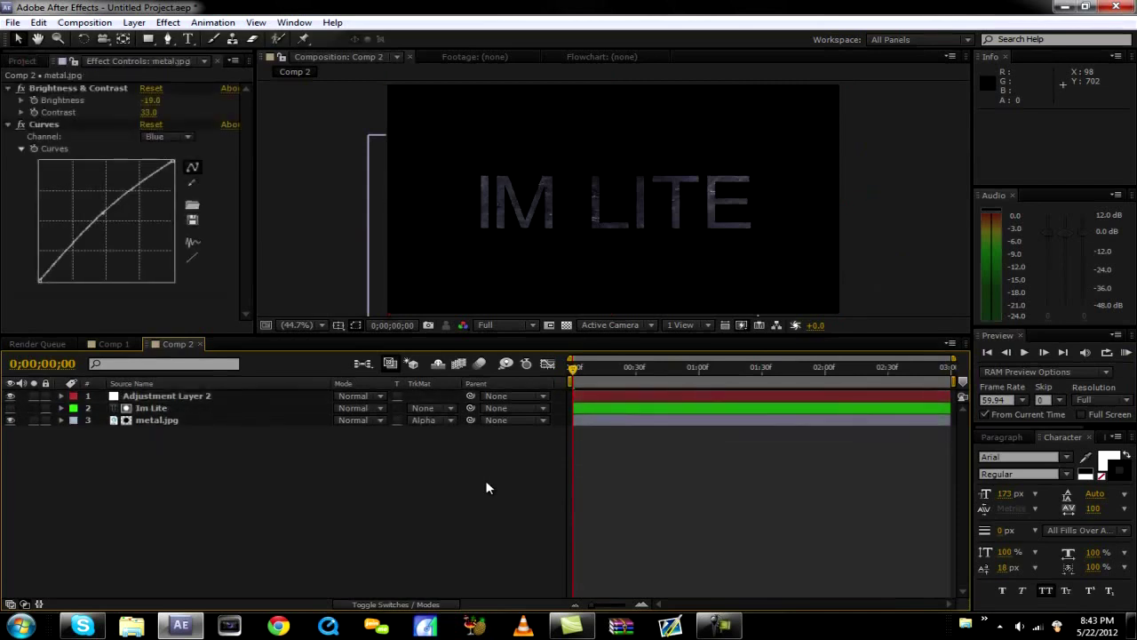
pyautogui.click(172, 397)
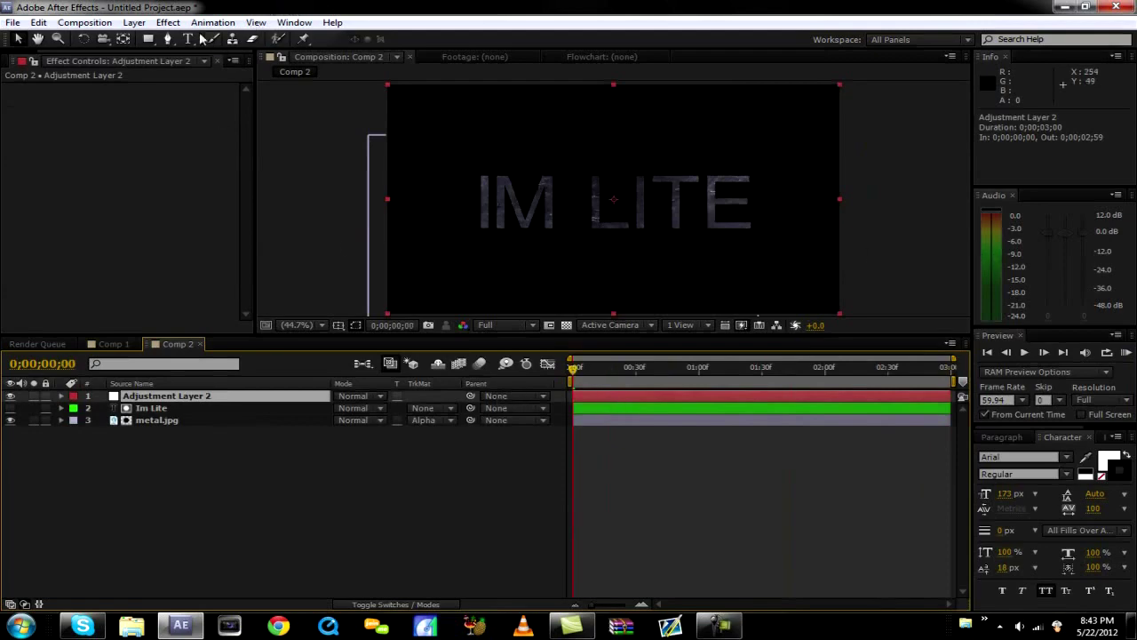
pyautogui.click(168, 23)
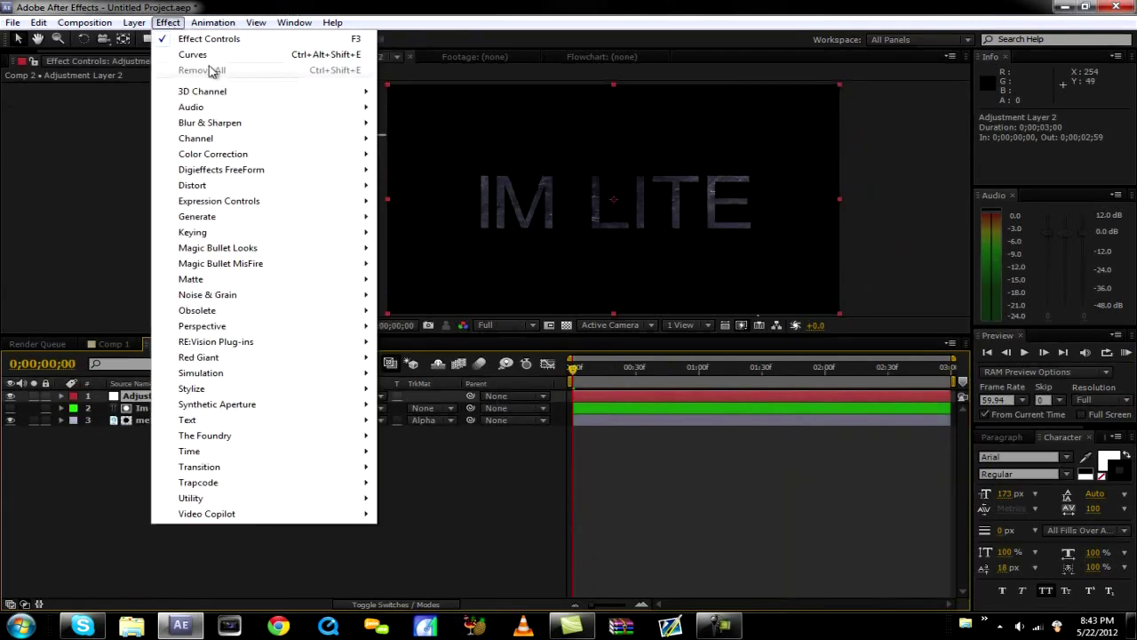
# Step: Apply Brightness & Contrast to Adjustment Layer 2 with brightness 100 and contrast 53
pyautogui.moveTo(238, 155)
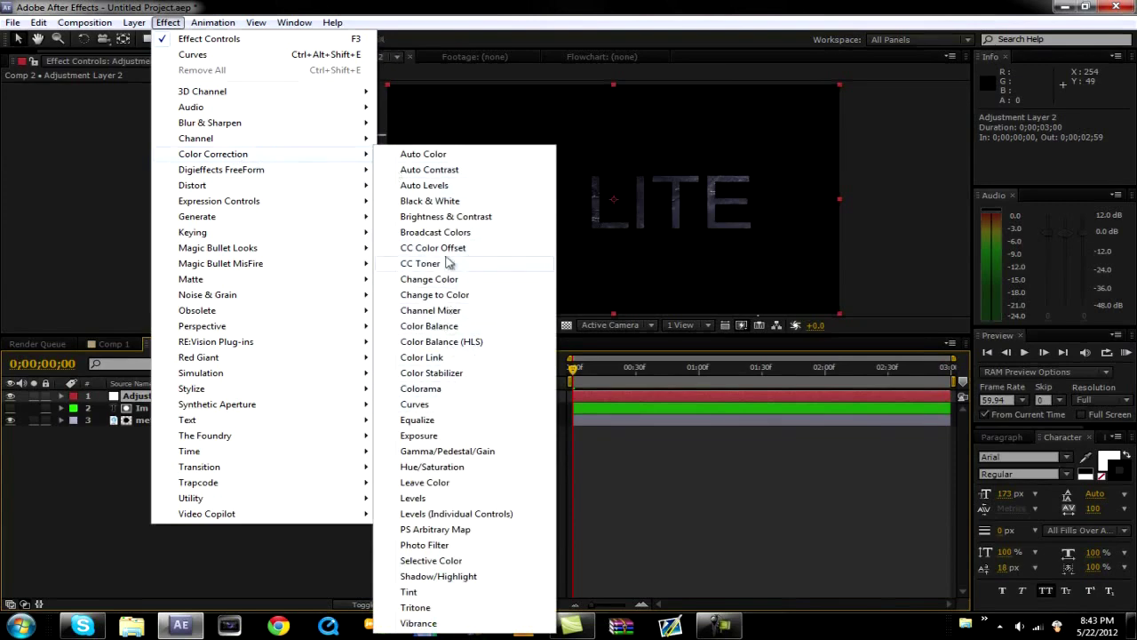
pyautogui.click(444, 217)
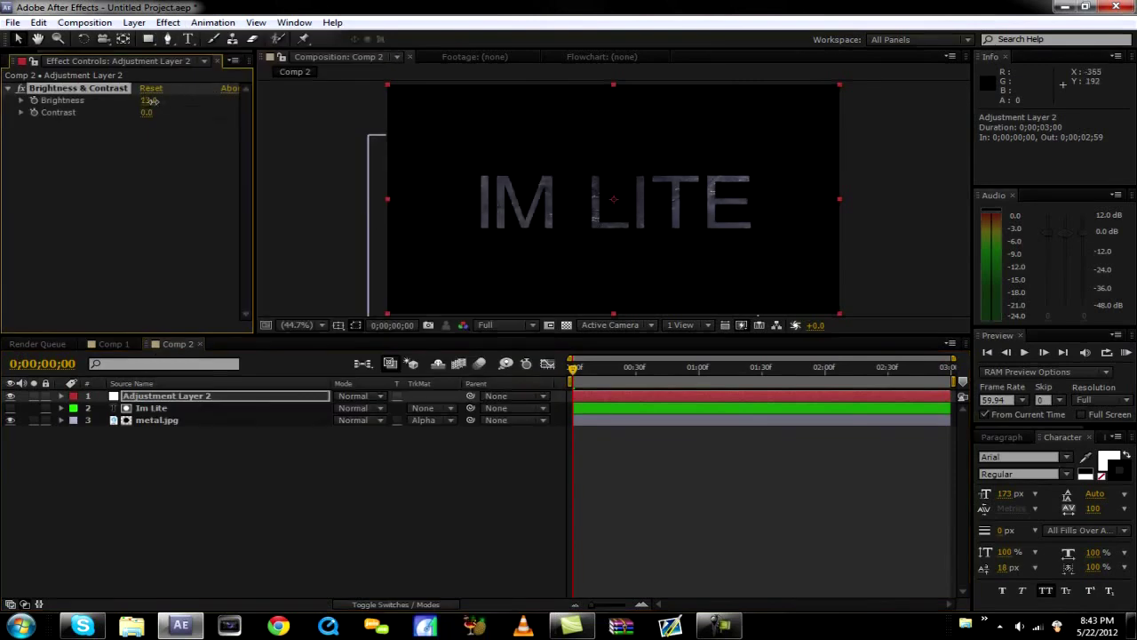
pyautogui.moveTo(153, 101); pyautogui.dragTo(245, 105)
pyautogui.moveTo(144, 120); pyautogui.dragTo(236, 112)
pyautogui.moveTo(154, 119); pyautogui.dragTo(161, 112)
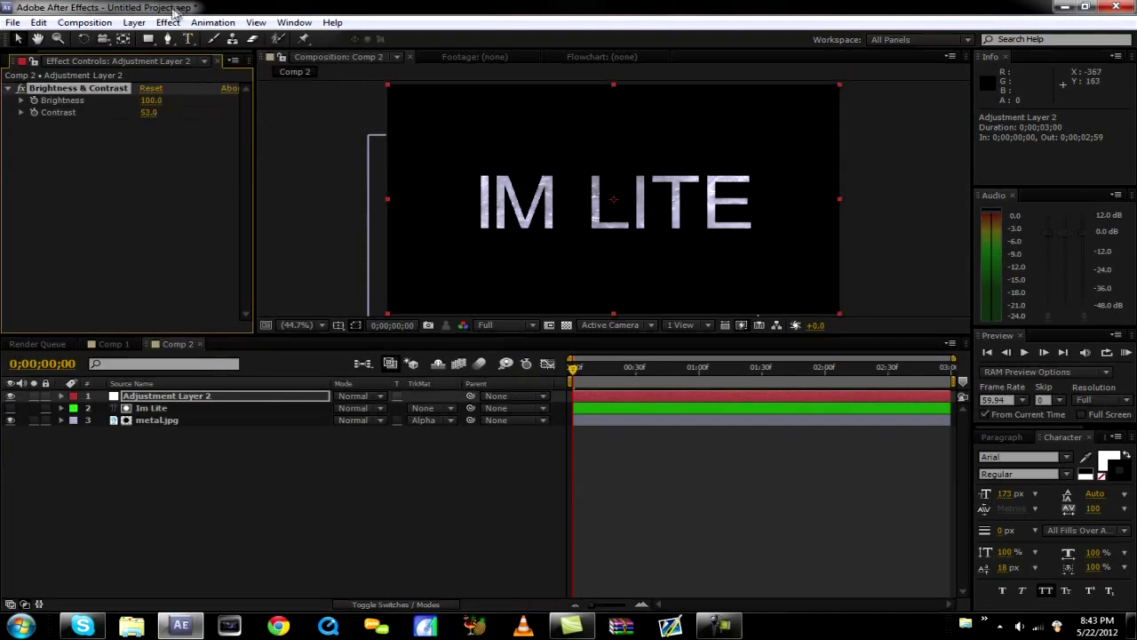
pyautogui.click(196, 400)
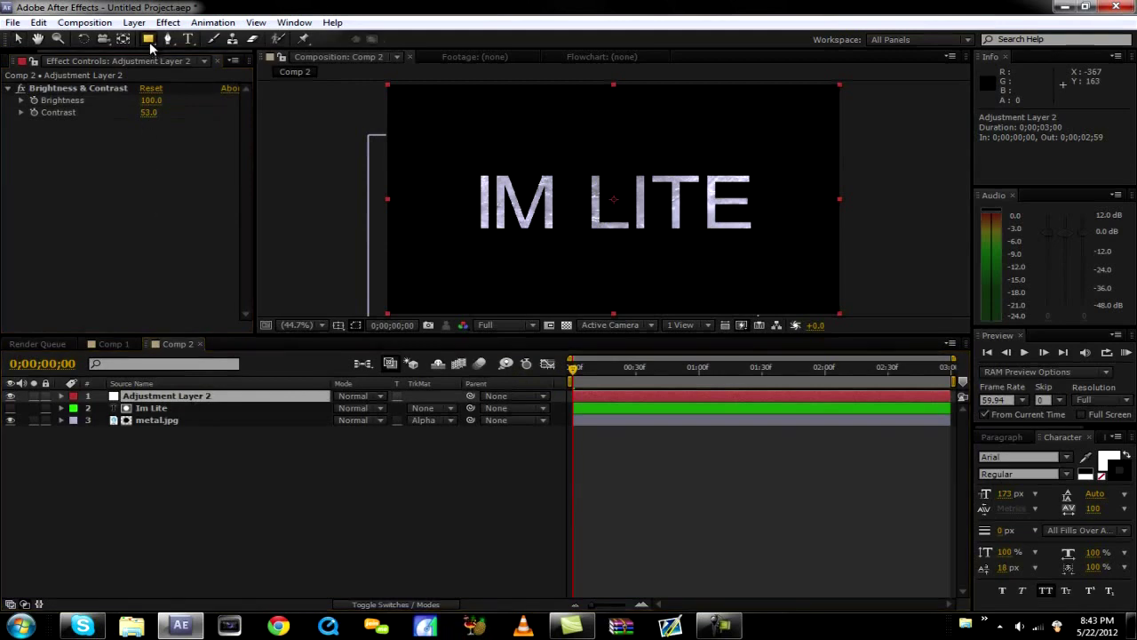
# Step: Mask a vertical rectangle across the text's middle and rotate Adjustment Layer 2 to -17°
pyautogui.click(149, 41)
pyautogui.moveTo(552, 83); pyautogui.dragTo(656, 316)
pyautogui.click(311, 398)
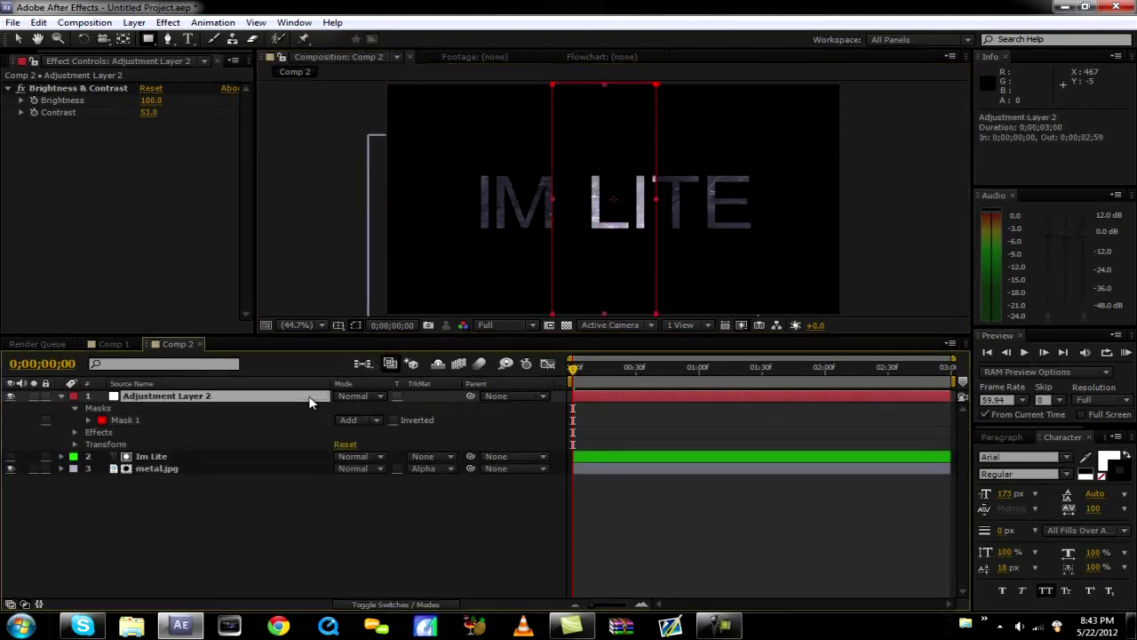
pyautogui.press('r')
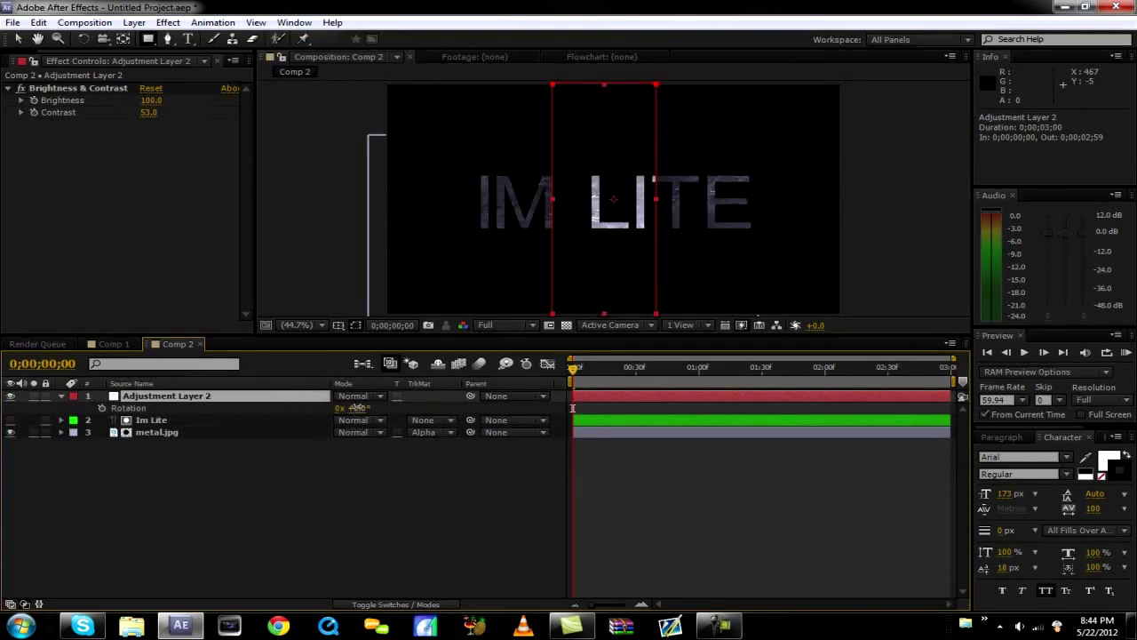
pyautogui.moveTo(355, 407); pyautogui.dragTo(637, 371)
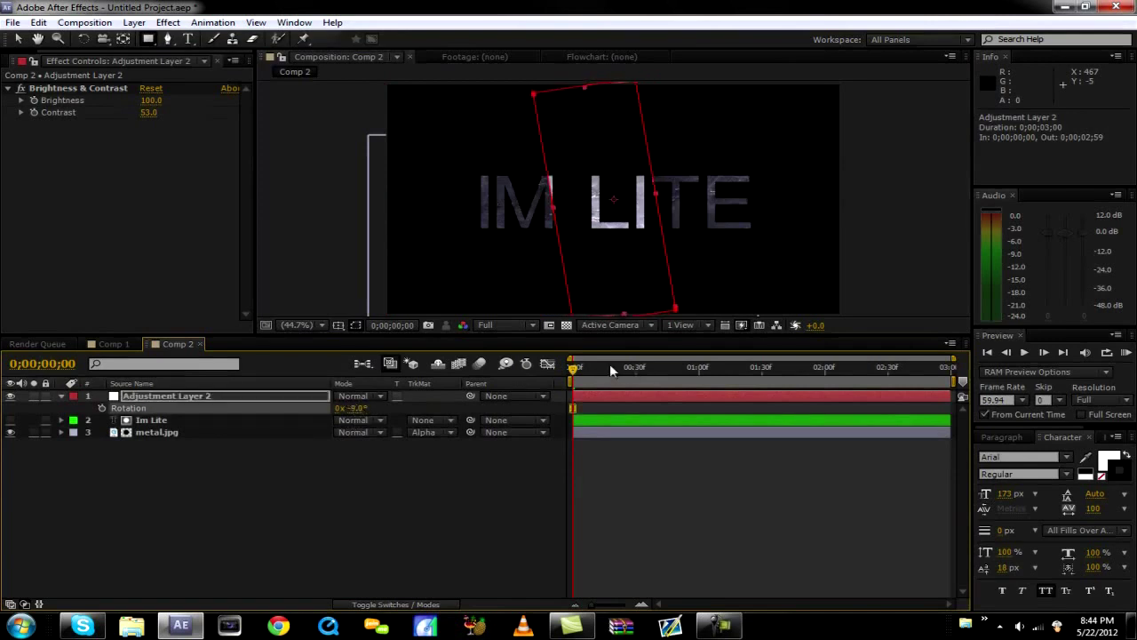
pyautogui.moveTo(355, 416); pyautogui.dragTo(347, 410)
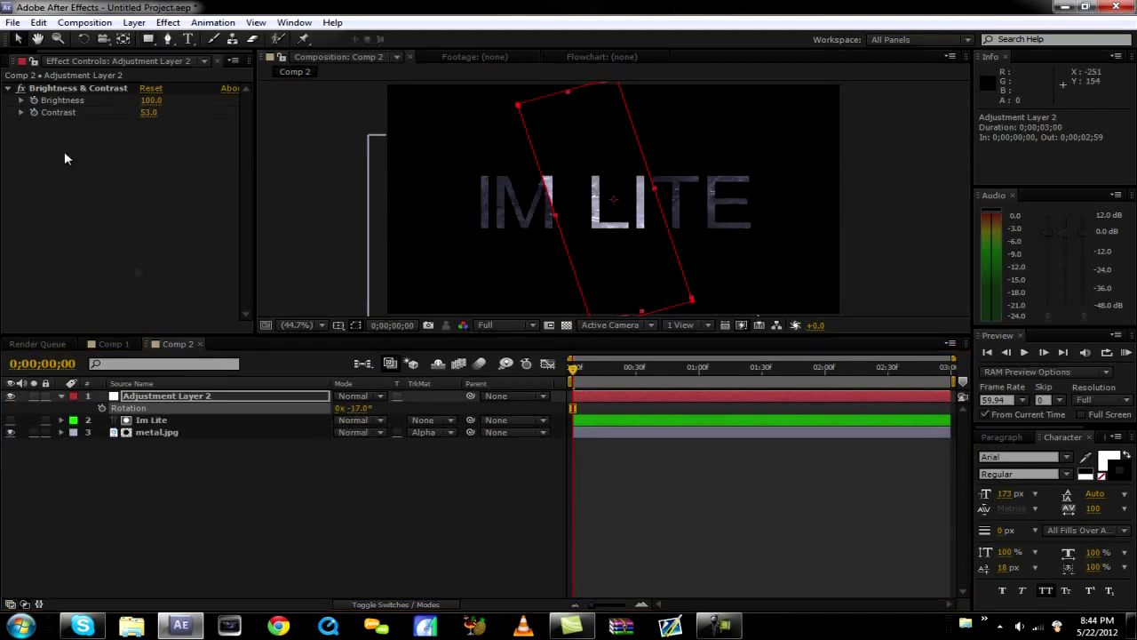
# Step: Scale the light band to 86% and move the mask's left edge inward to narrow it
pyautogui.click(171, 396)
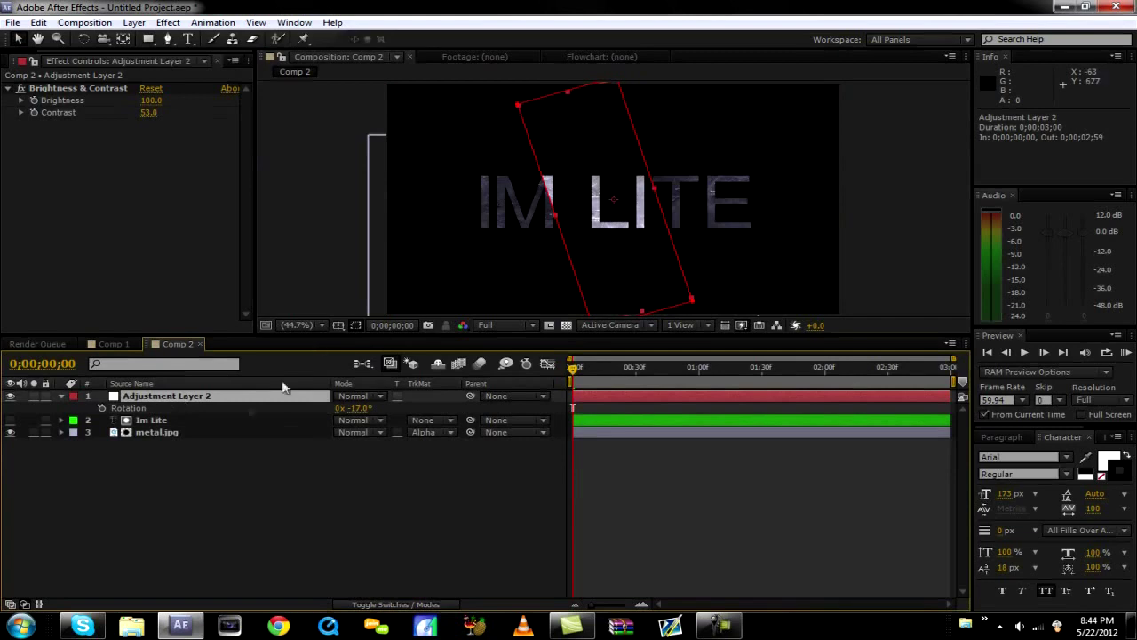
pyautogui.press('s')
pyautogui.moveTo(354, 407); pyautogui.dragTo(337, 407)
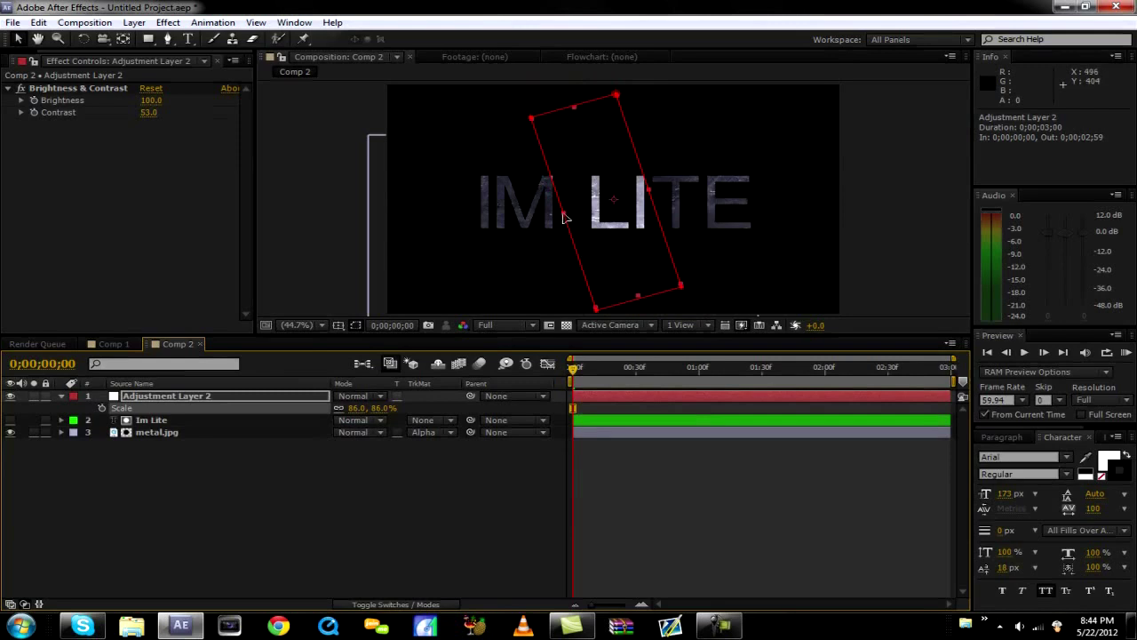
pyautogui.moveTo(563, 217); pyautogui.dragTo(573, 216)
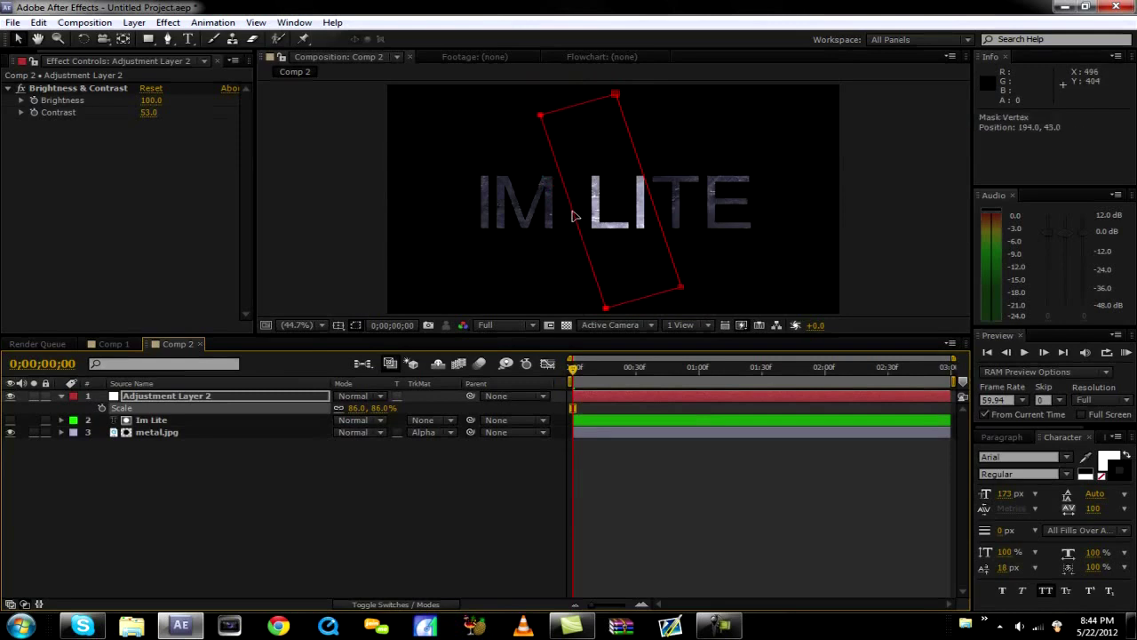
pyautogui.click(380, 543)
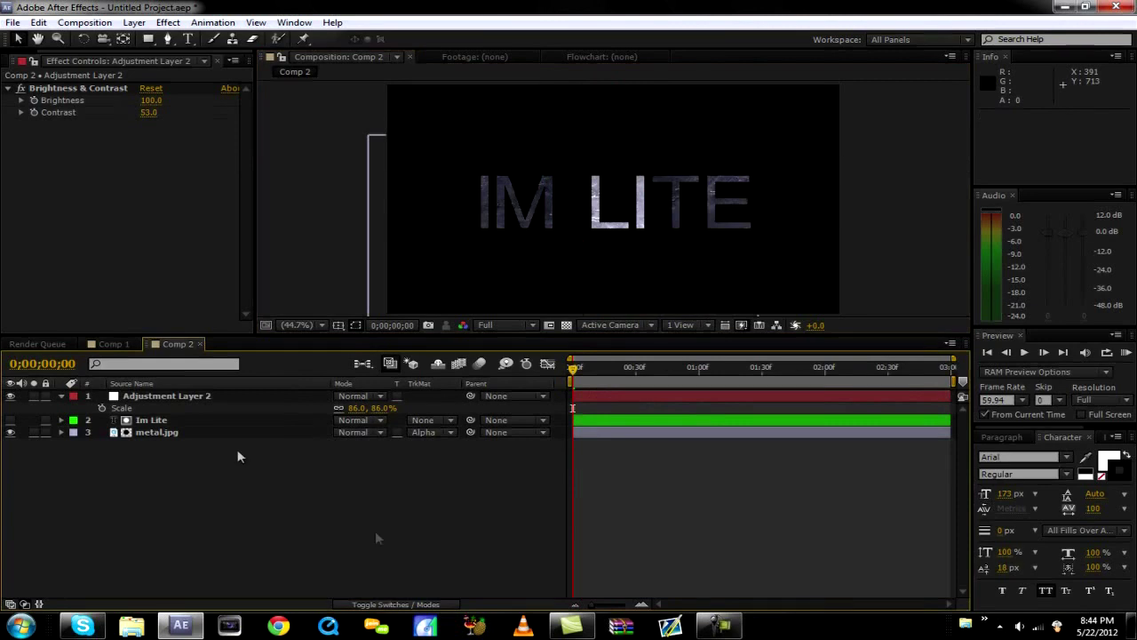
# Step: Keyframe Adjustment Layer 2's Position from 1355.5, 246.0 at 0s to 7.2, 561.2 at the comp's end
pyautogui.click(176, 395)
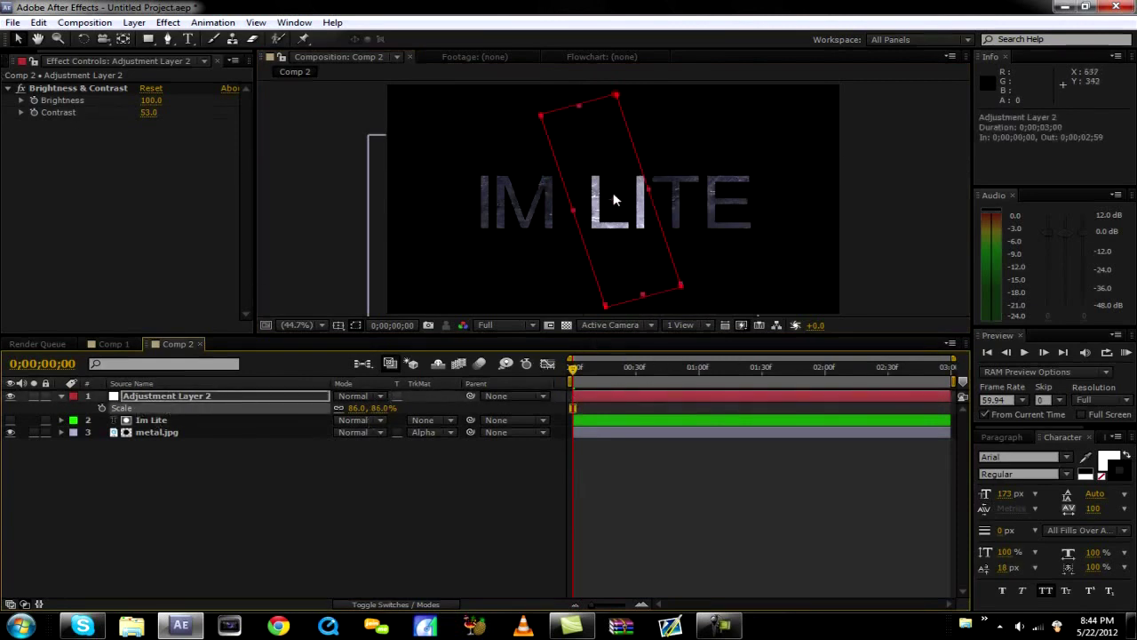
pyautogui.moveTo(616, 203); pyautogui.dragTo(866, 163)
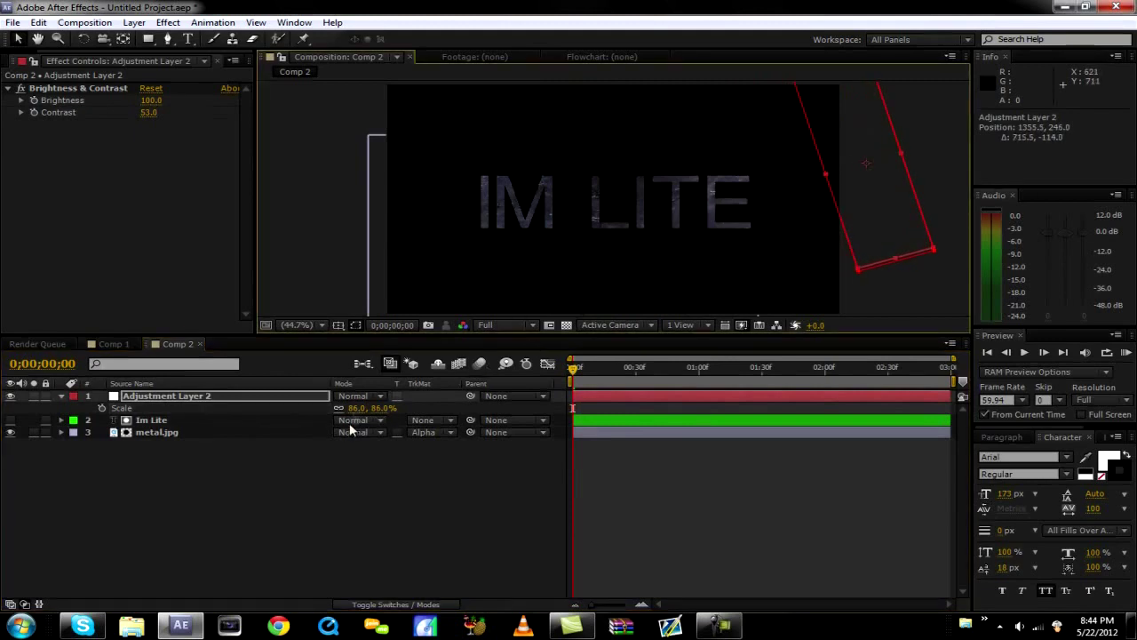
pyautogui.press('p')
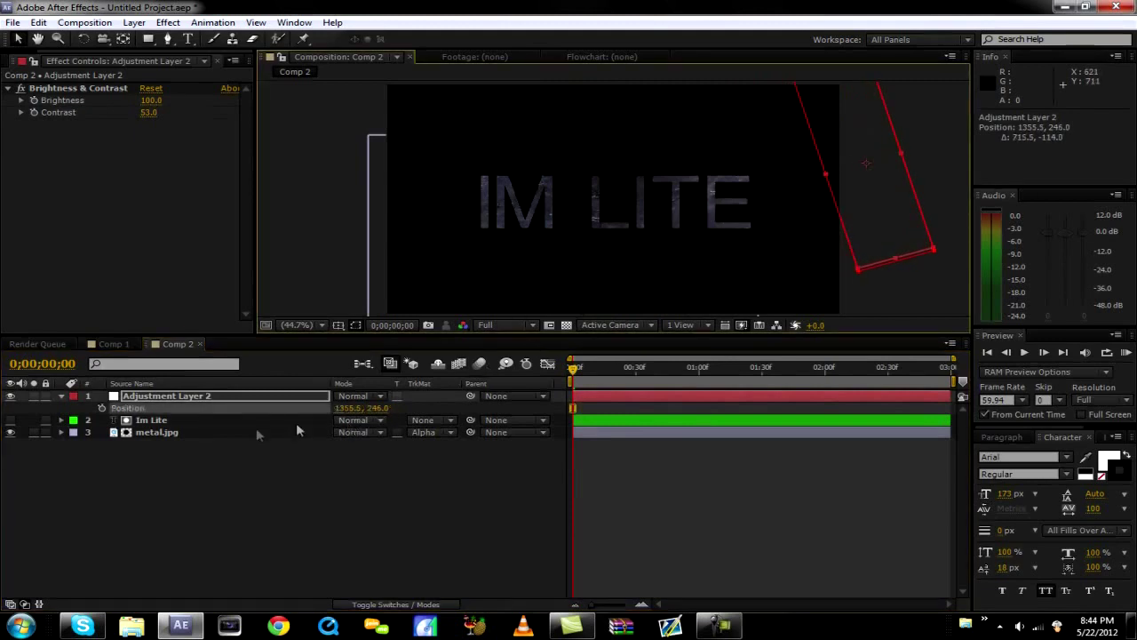
pyautogui.click(102, 407)
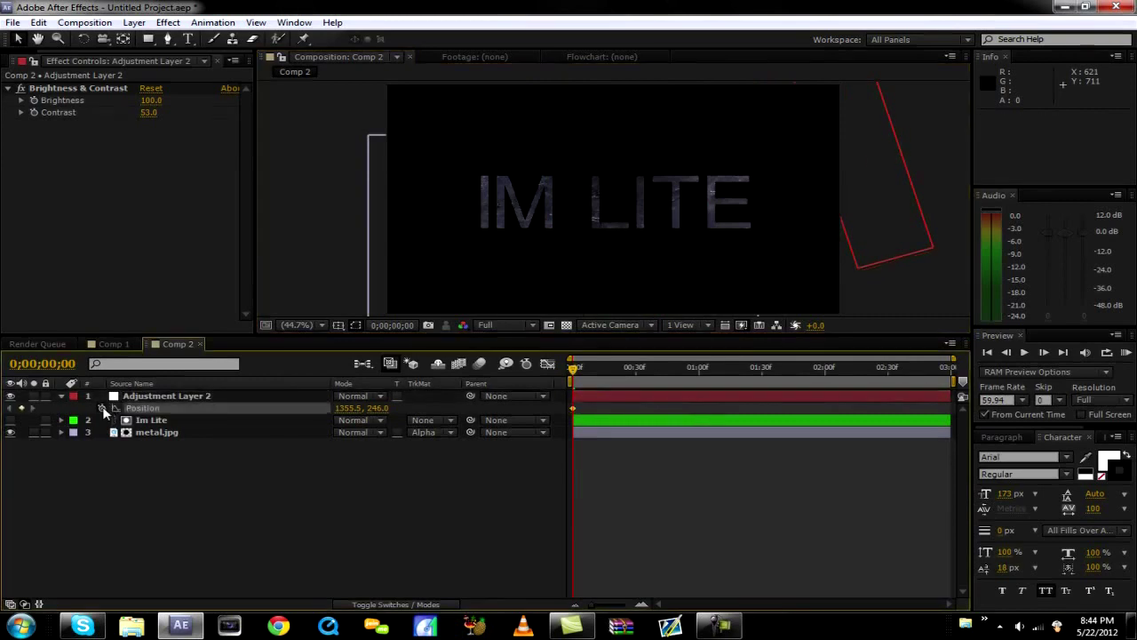
pyautogui.moveTo(576, 373); pyautogui.dragTo(948, 367)
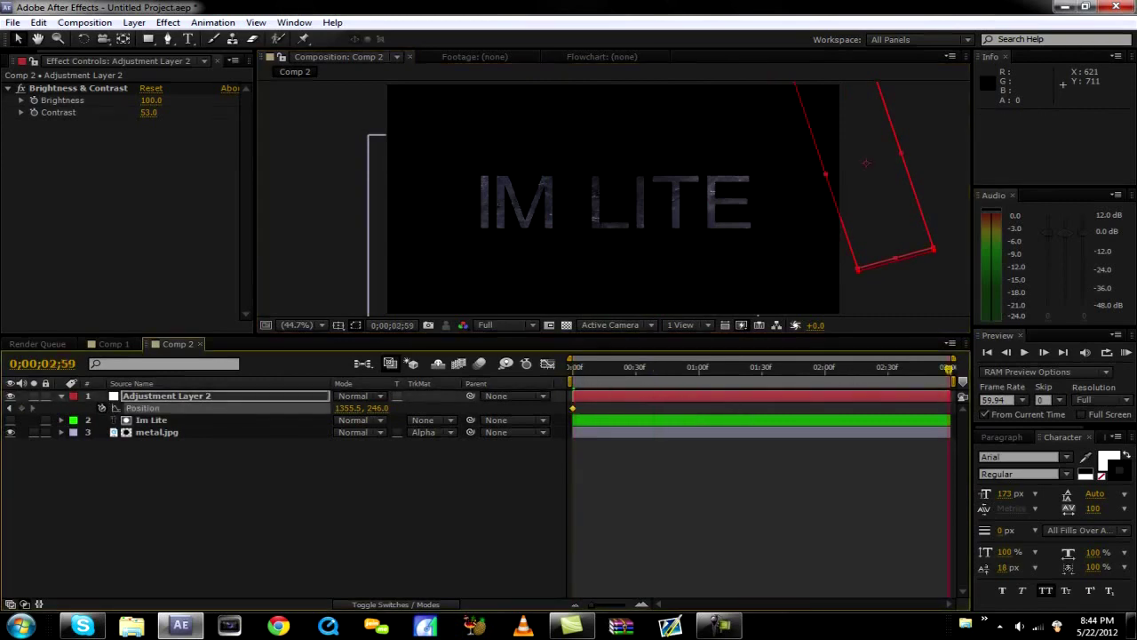
pyautogui.moveTo(829, 142); pyautogui.dragTo(358, 248)
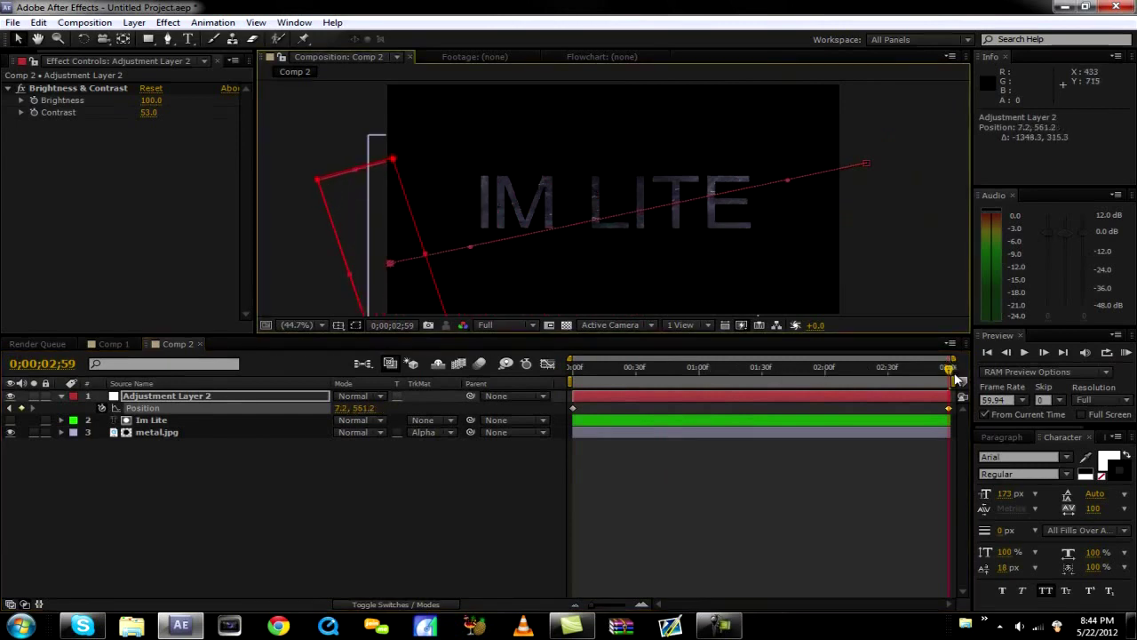
pyautogui.moveTo(950, 368); pyautogui.dragTo(726, 411)
pyautogui.click(418, 522)
pyautogui.click(203, 396)
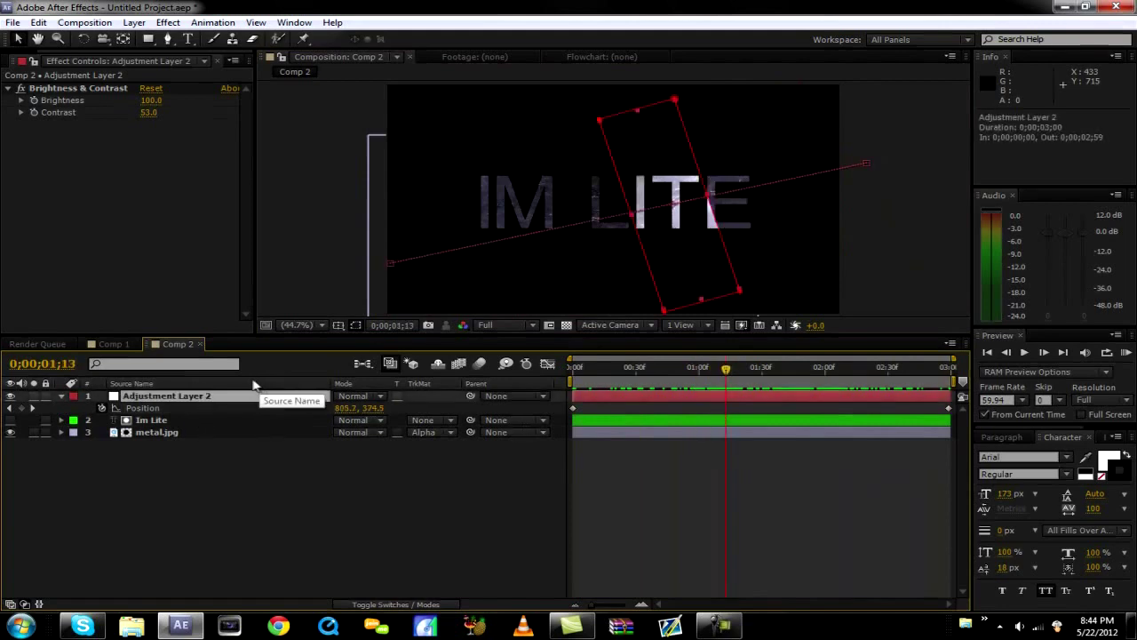
# Step: Compare against Comp 1, then in Comp 2 reveal Mask 1 and drag its feather up
pyautogui.click(114, 344)
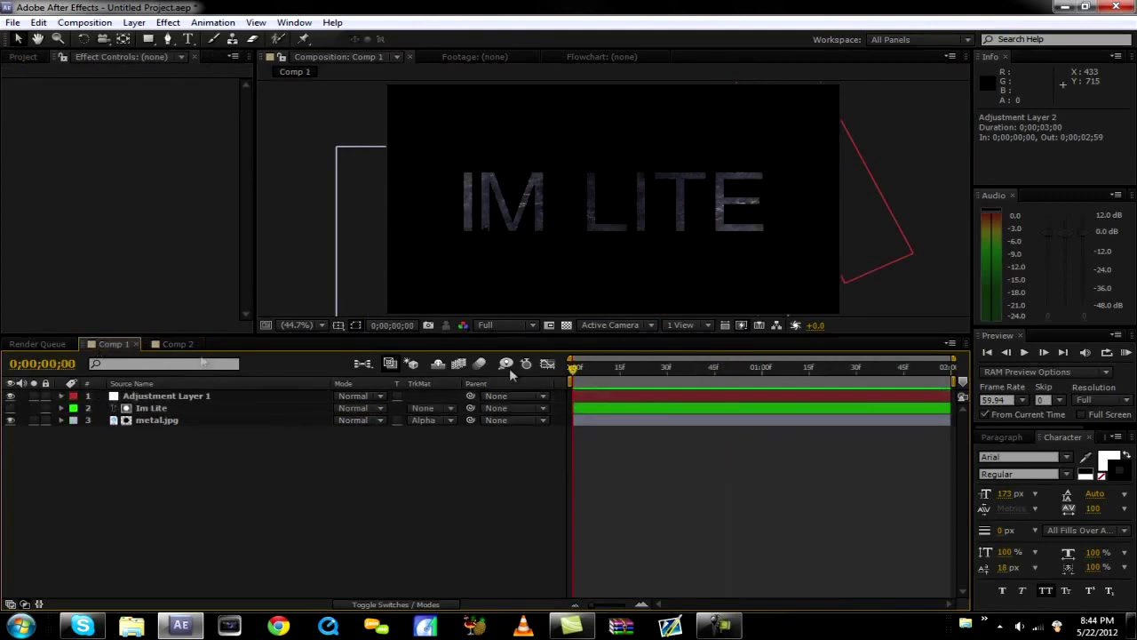
pyautogui.moveTo(575, 373); pyautogui.dragTo(493, 401)
pyautogui.click(178, 344)
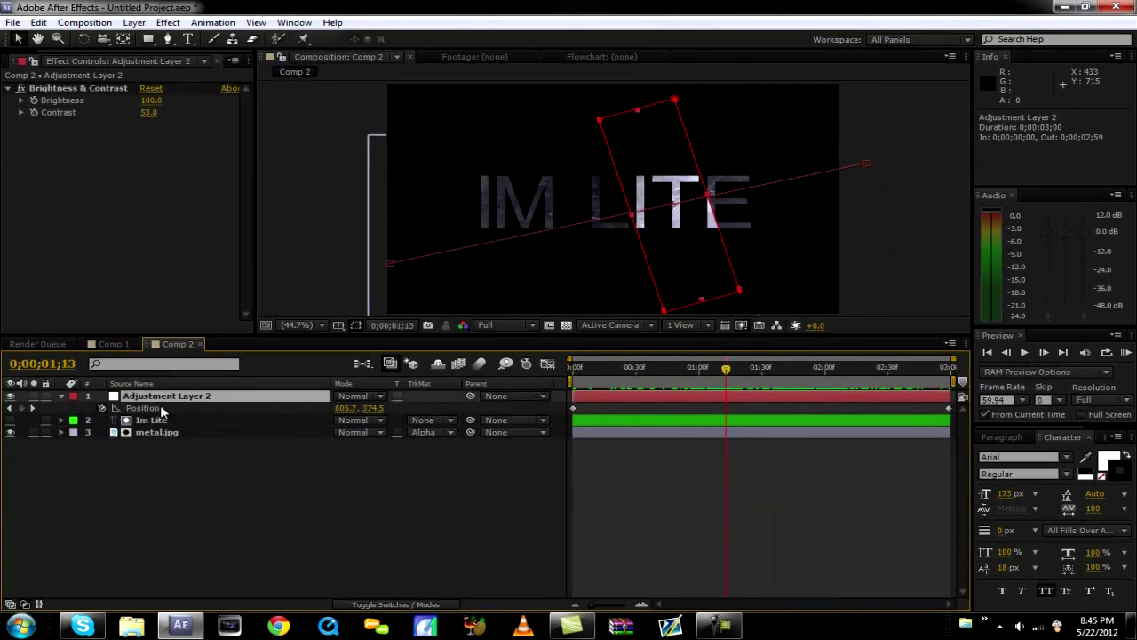
pyautogui.press('m')
pyautogui.click(90, 408)
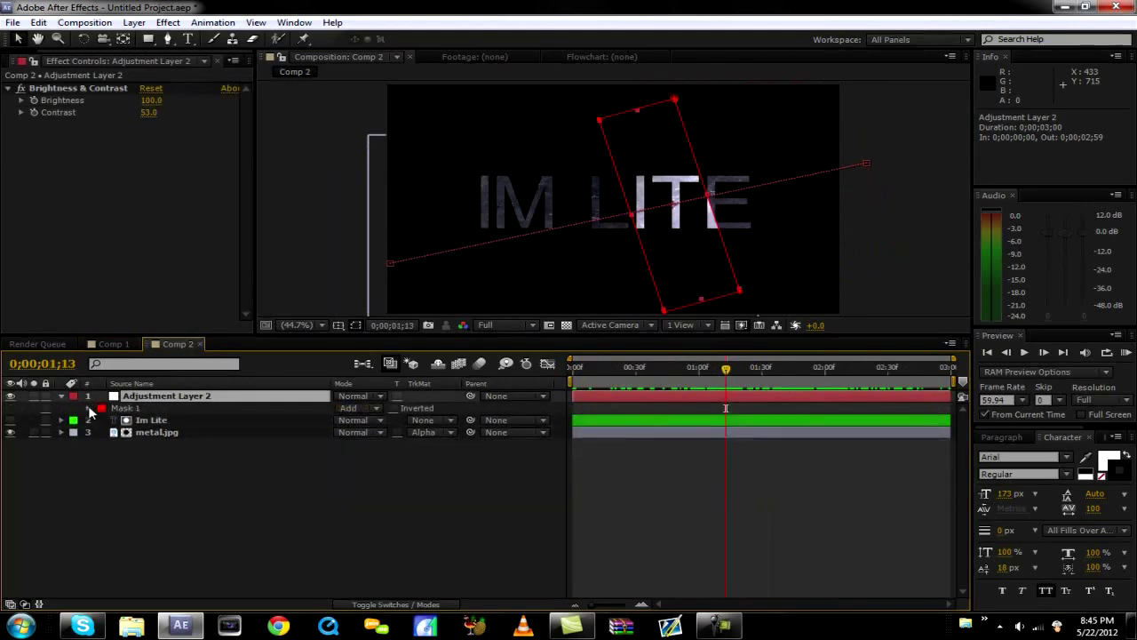
pyautogui.click(88, 408)
pyautogui.moveTo(356, 432); pyautogui.dragTo(440, 431)
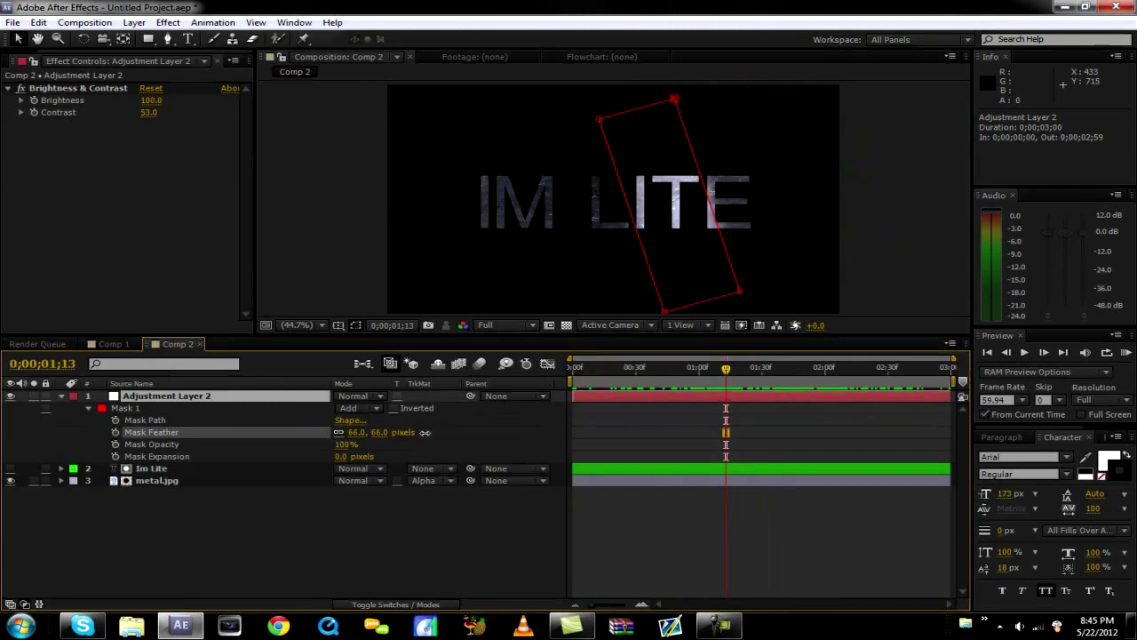
pyautogui.click(368, 551)
pyautogui.moveTo(726, 367); pyautogui.dragTo(732, 392)
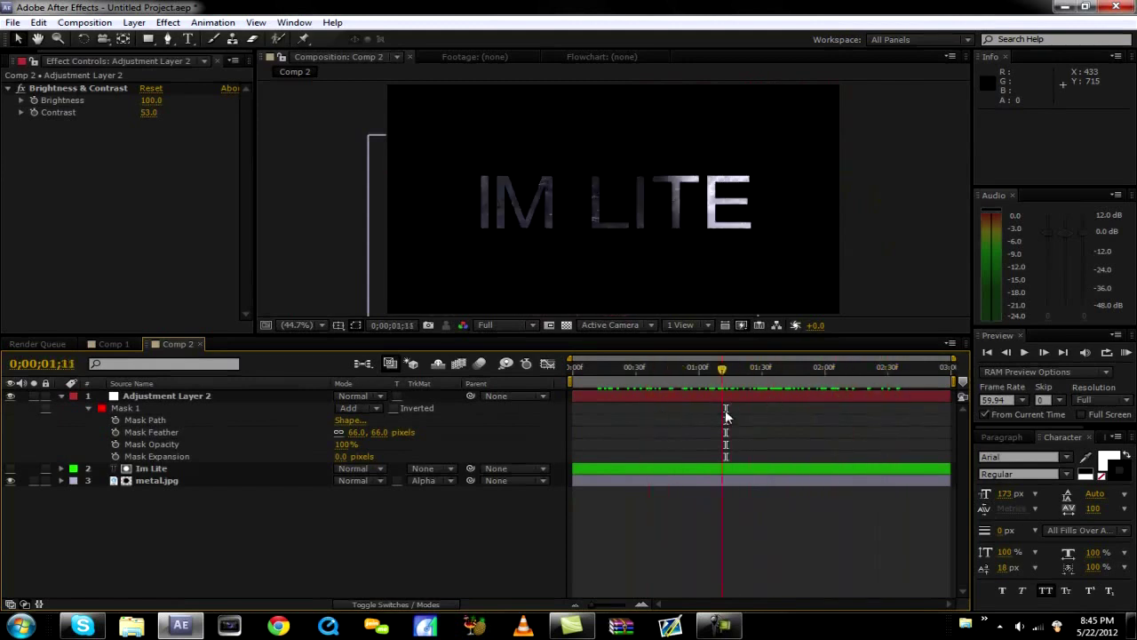
# Step: Reset Mask Feather to 0 to view the hard edges, then set it to 60 pixels
pyautogui.click(382, 431)
pyautogui.write('0')
pyautogui.press('Return')
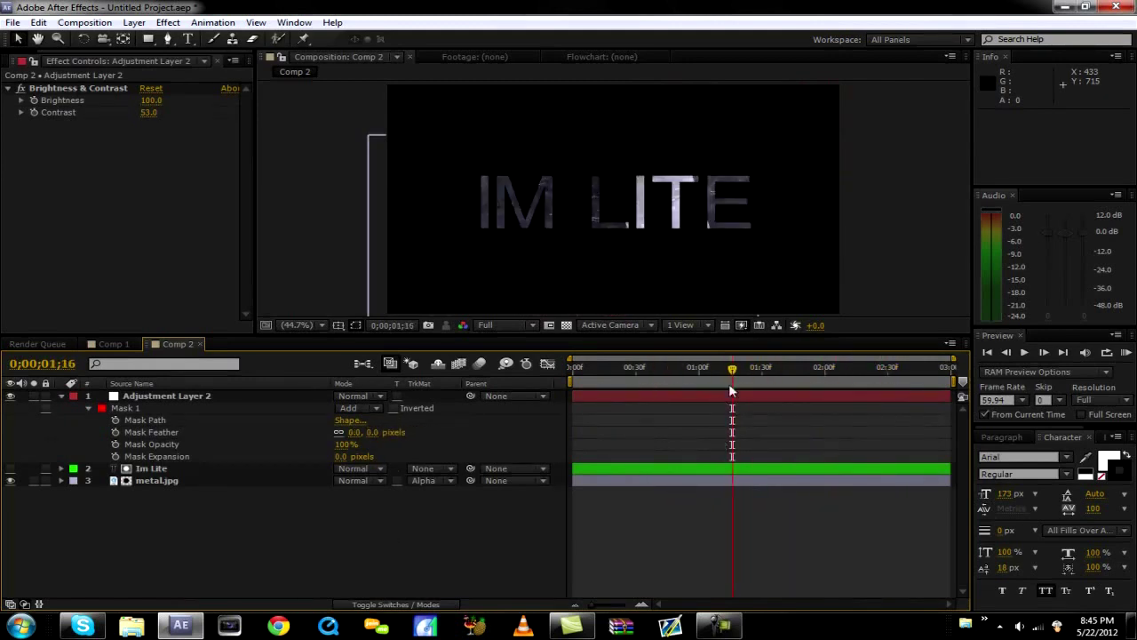
pyautogui.moveTo(743, 374); pyautogui.dragTo(691, 464)
pyautogui.click(374, 432)
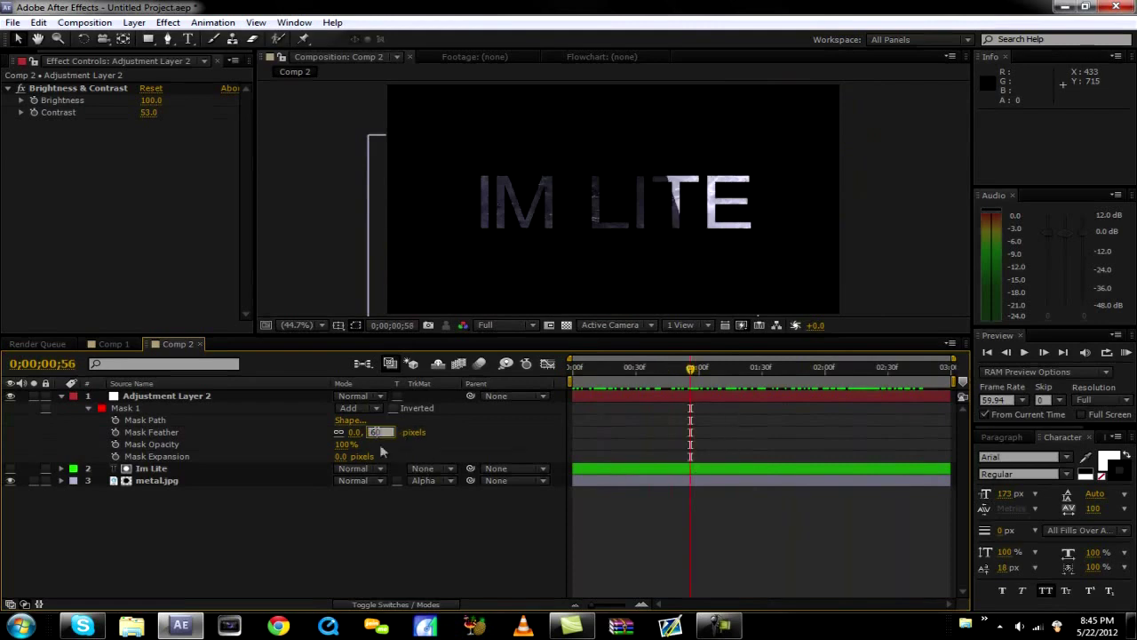
pyautogui.write('60')
pyautogui.press('Return')
pyautogui.moveTo(707, 362); pyautogui.dragTo(574, 391)
# Step: Collapse Adjustment Layer 2's properties and preview the light sweep with RAM Preview and scrubbing
pyautogui.click(723, 625)
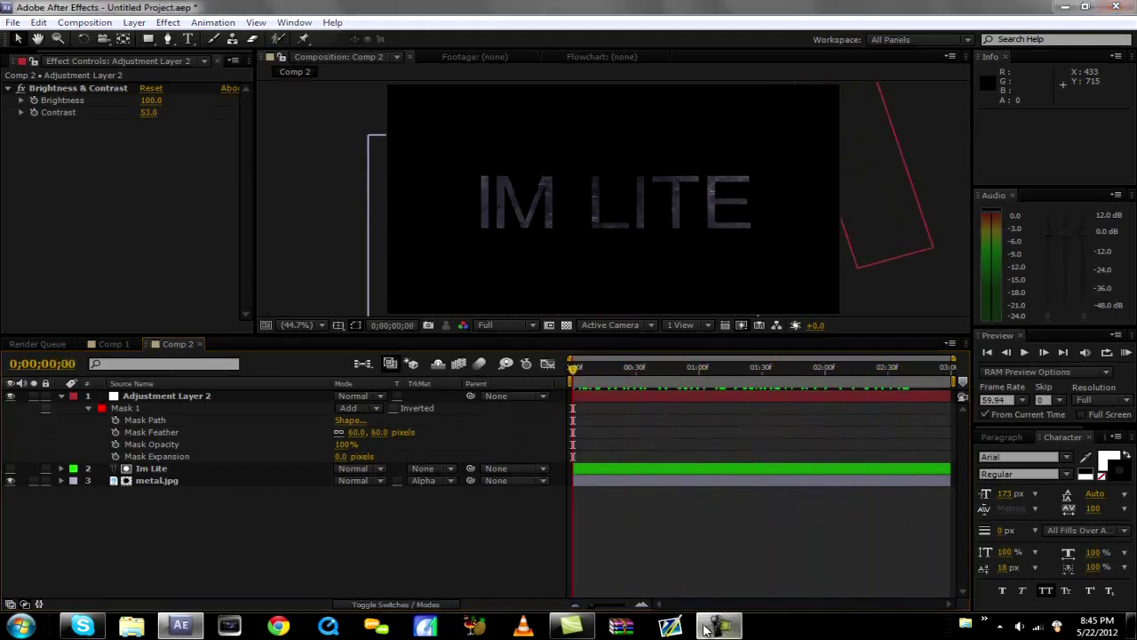
pyautogui.click(723, 625)
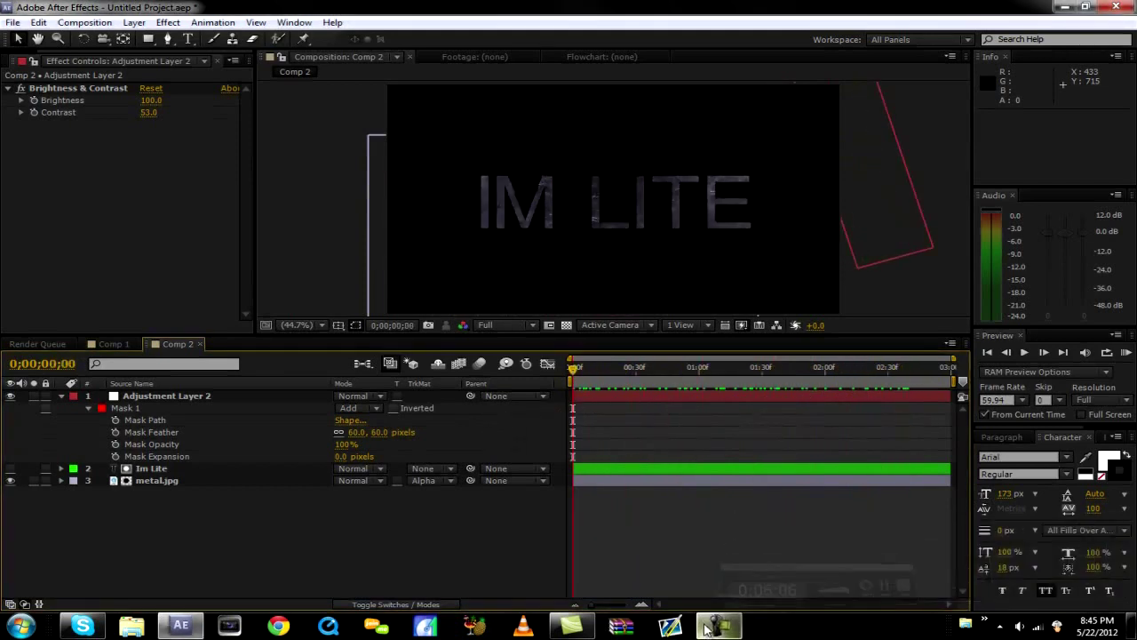
pyautogui.click(61, 397)
pyautogui.click(1126, 352)
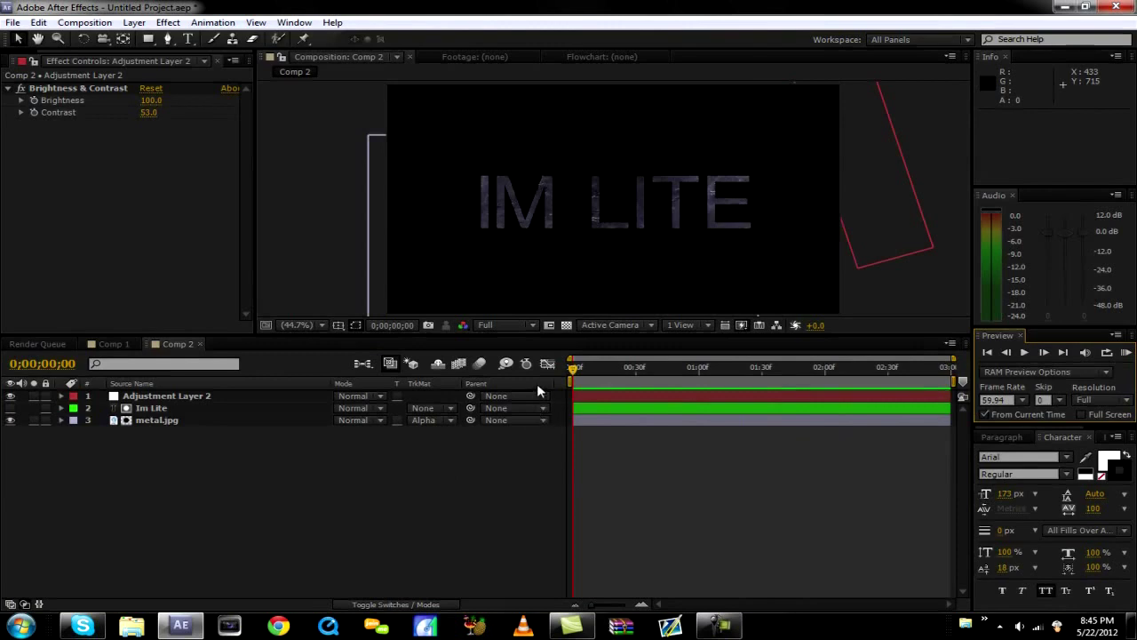
pyautogui.moveTo(573, 369); pyautogui.dragTo(851, 451)
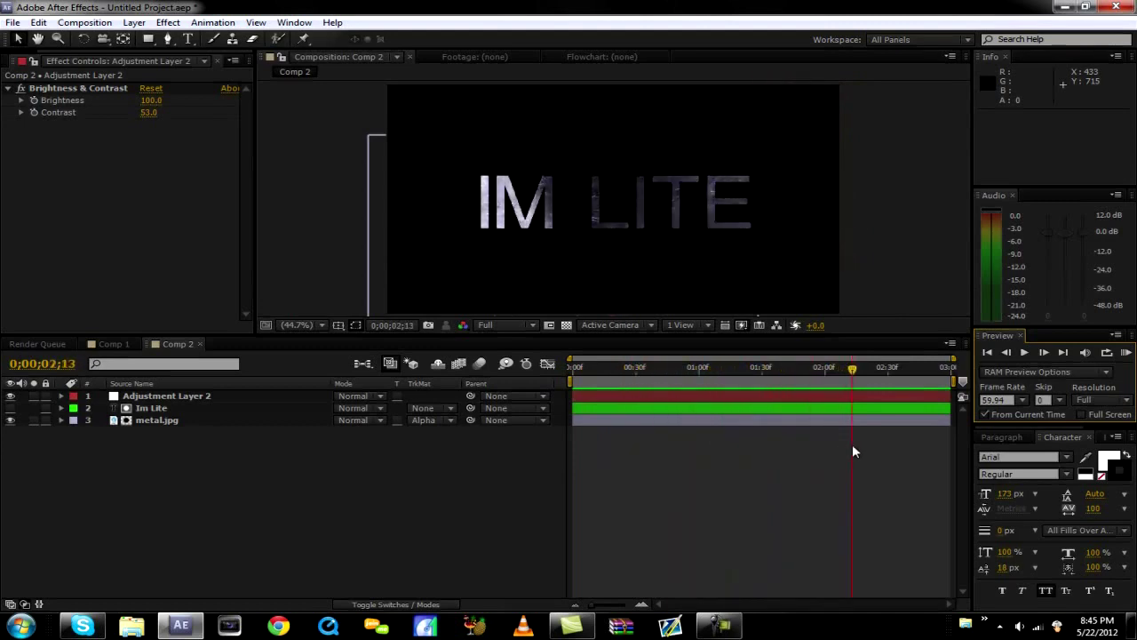
pyautogui.moveTo(853, 452); pyautogui.dragTo(774, 449)
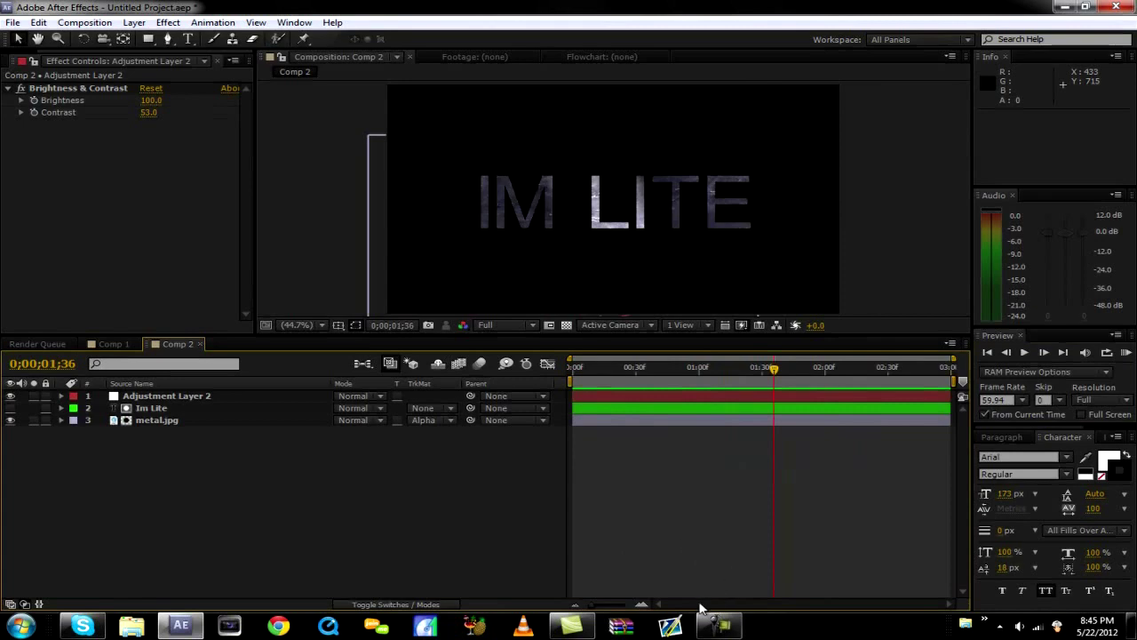
pyautogui.moveTo(716, 630)
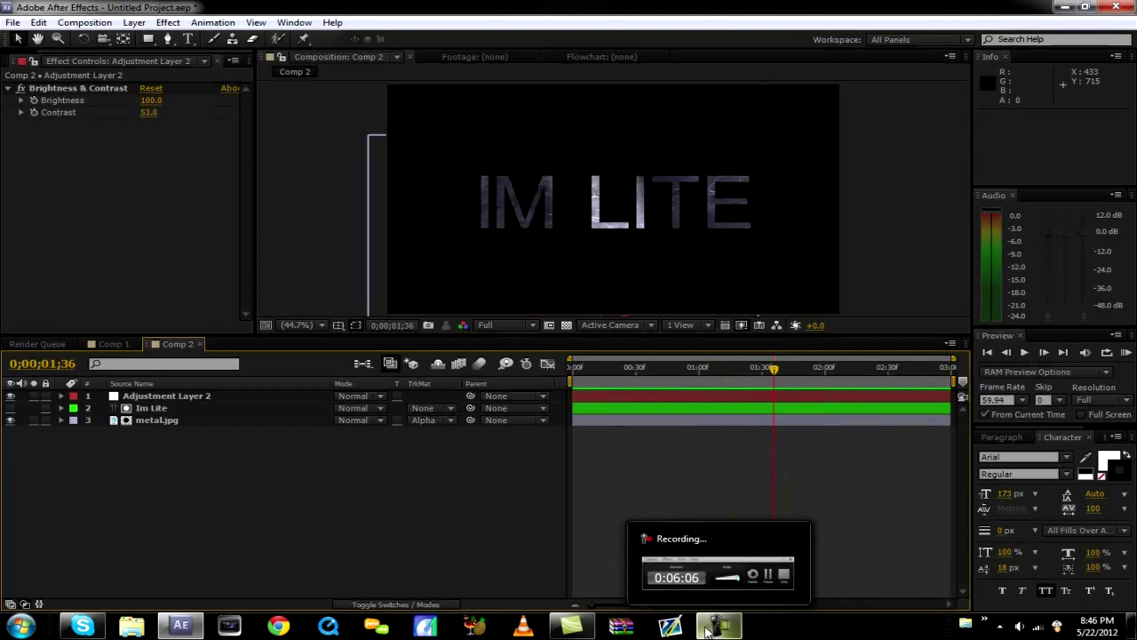
pyautogui.click(707, 629)
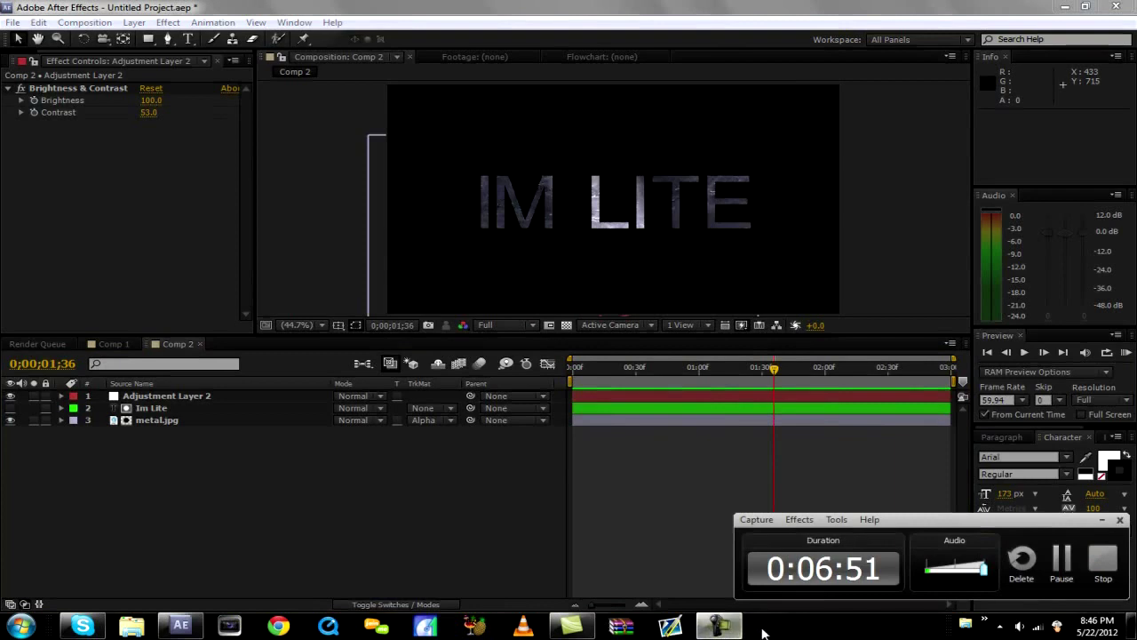